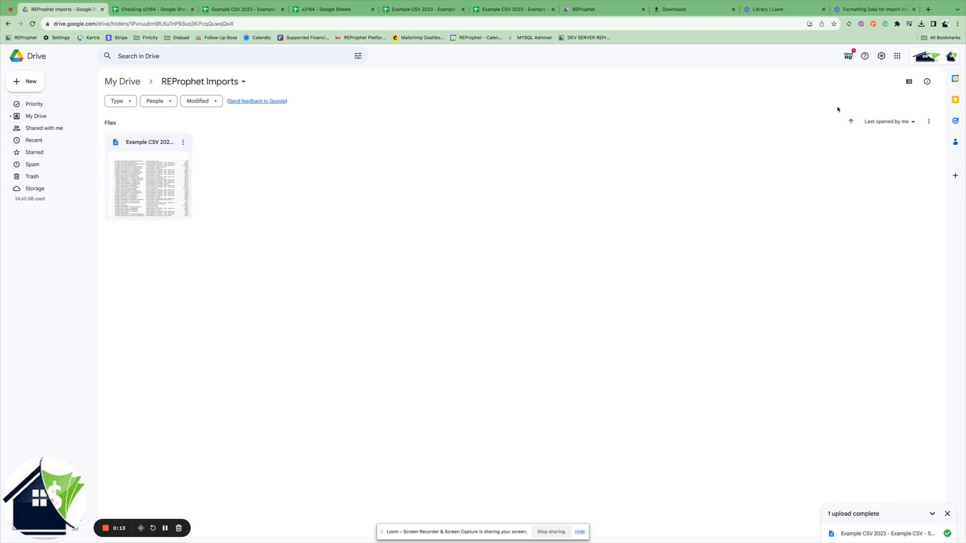
{"action": "left_click", "coordinate": [921, 24]}
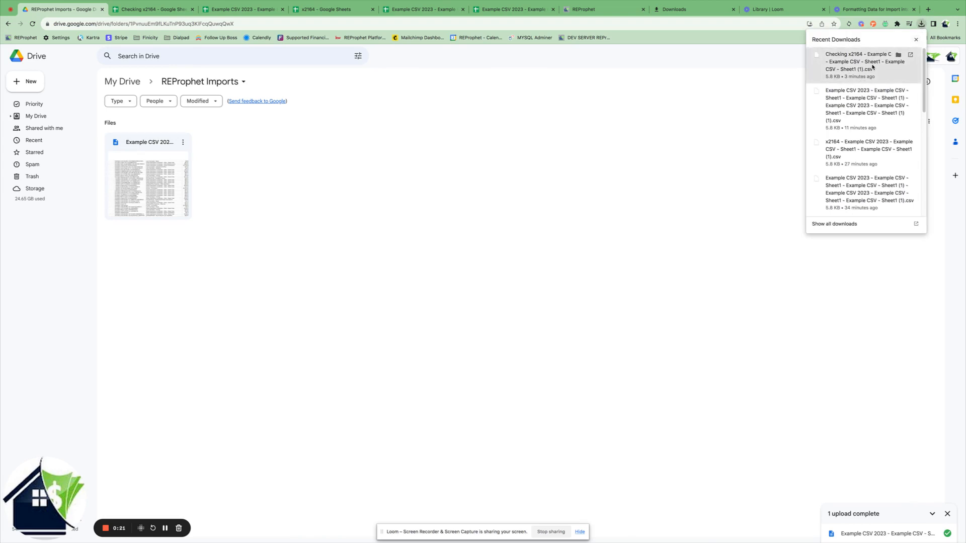
{"action": "left_click_drag", "start_coordinate": [872, 67], "coordinate": [749, 151]}
{"action": "left_click", "coordinate": [115, 244]}
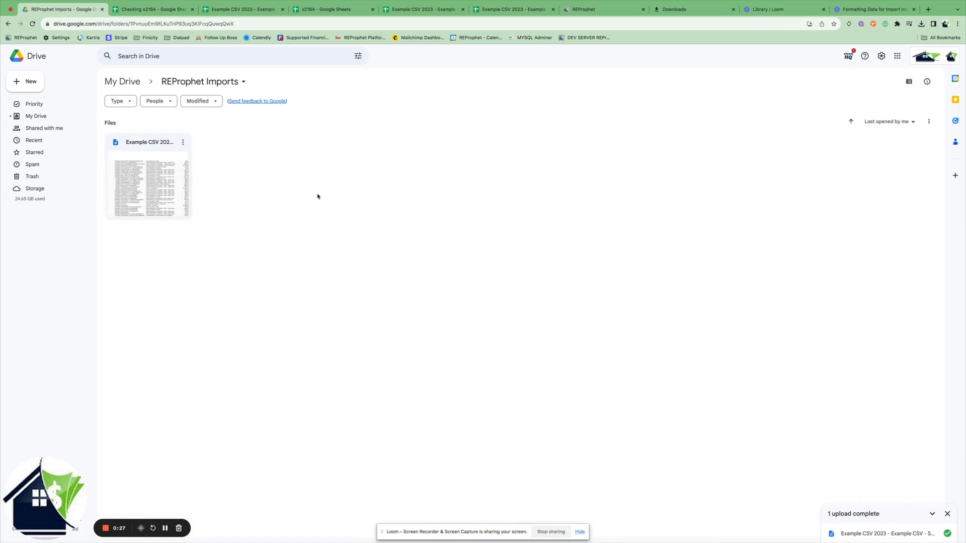
Step: Open the uploaded Example CSV 2023 file from the REProphet Imports folder in Google Sheets
{"action": "double_click", "coordinate": [139, 145]}
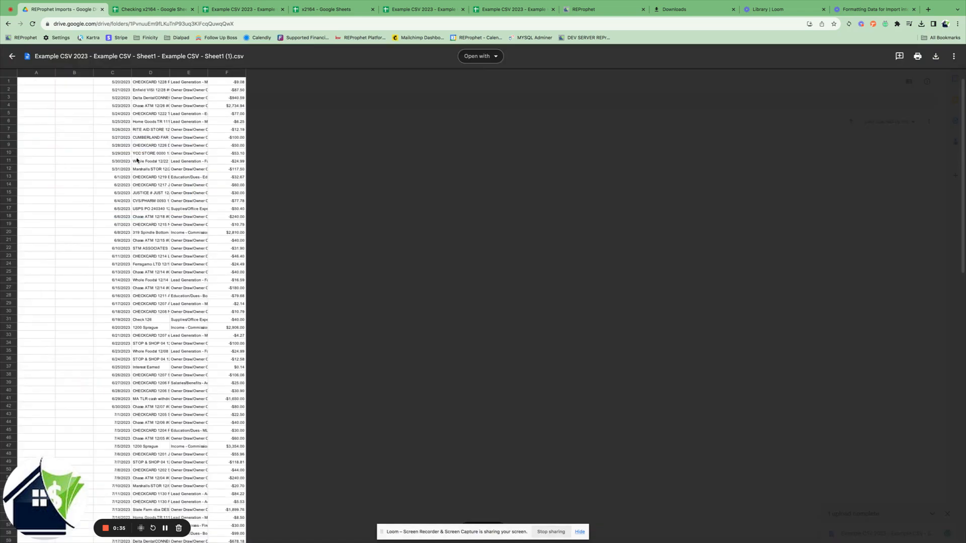
{"action": "left_click", "coordinate": [472, 56]}
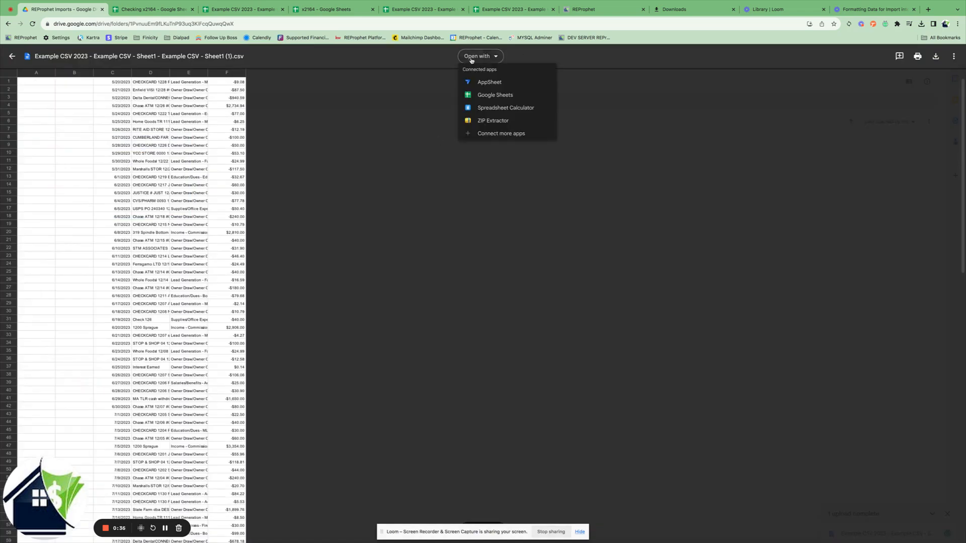
{"action": "left_click", "coordinate": [502, 96]}
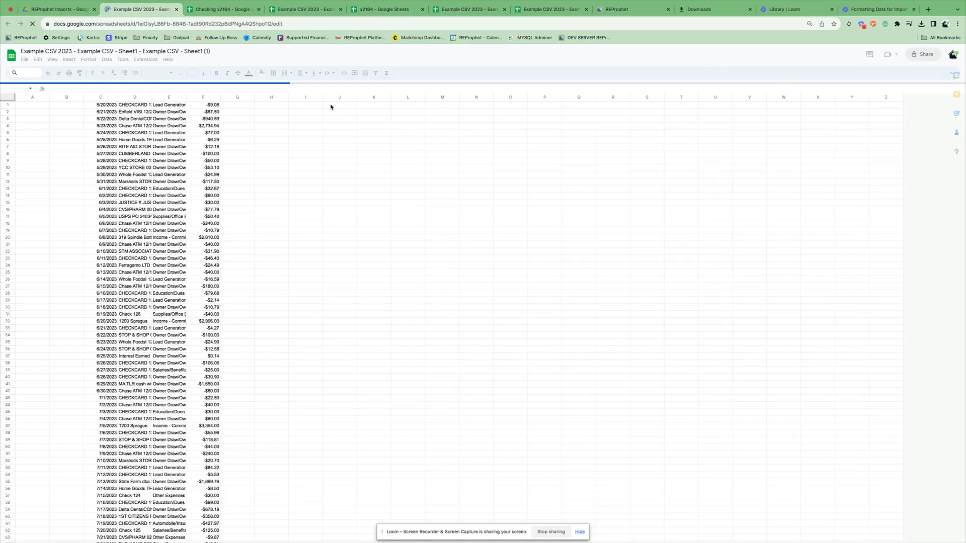
Step: Delete the empty columns A and B to the left of the transaction dates
{"action": "left_click", "coordinate": [27, 96]}
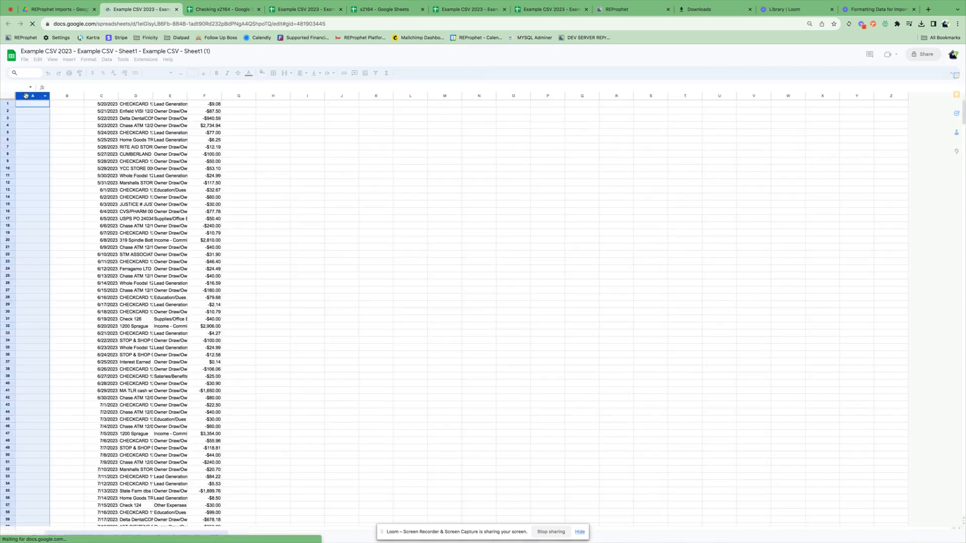
{"action": "left_click", "coordinate": [59, 95]}
{"action": "left_click", "coordinate": [27, 96]}
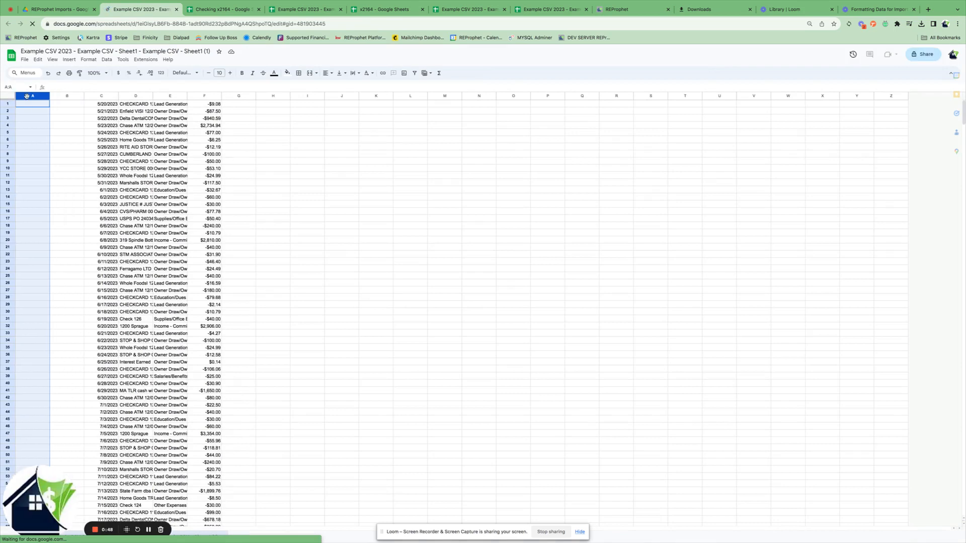
{"action": "left_click", "coordinate": [58, 96], "text": "shift"}
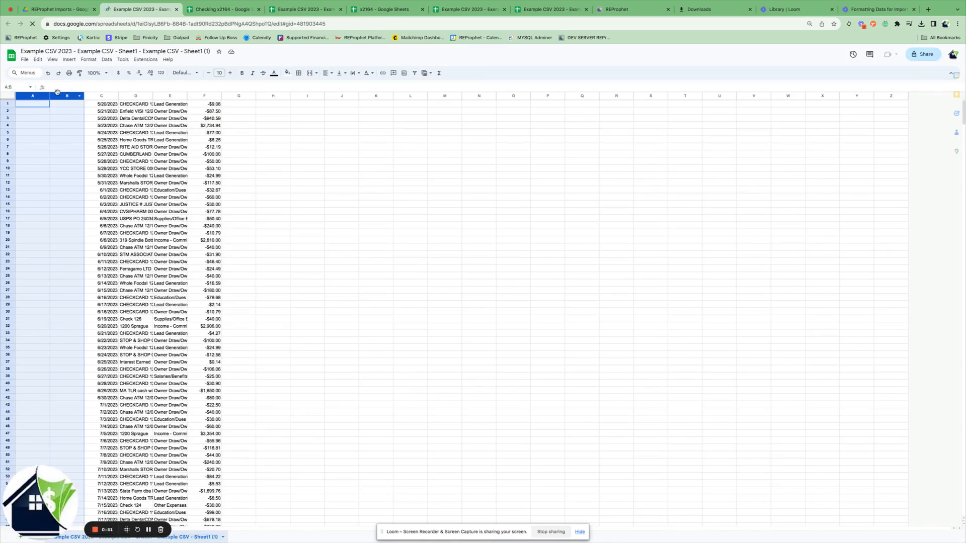
{"action": "right_click", "coordinate": [43, 140]}
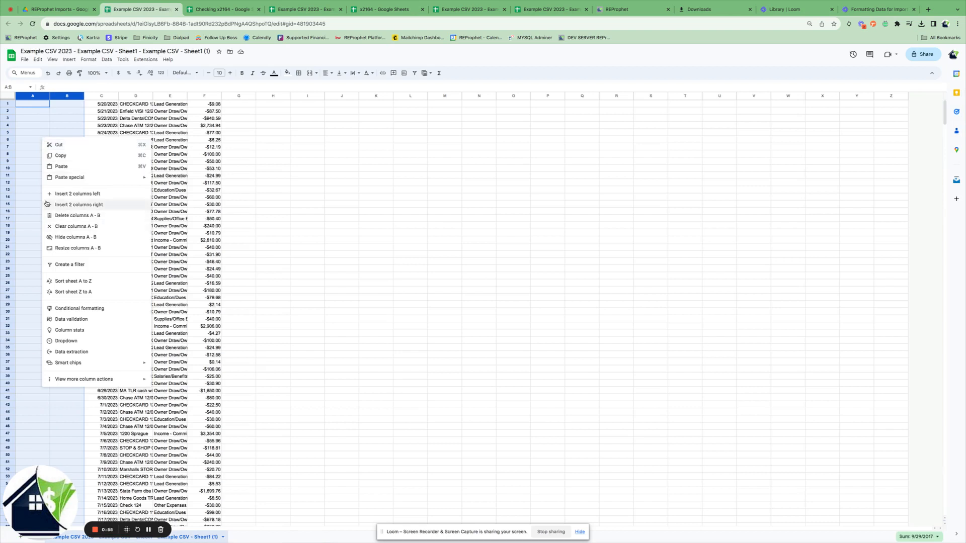
{"action": "left_click", "coordinate": [70, 216]}
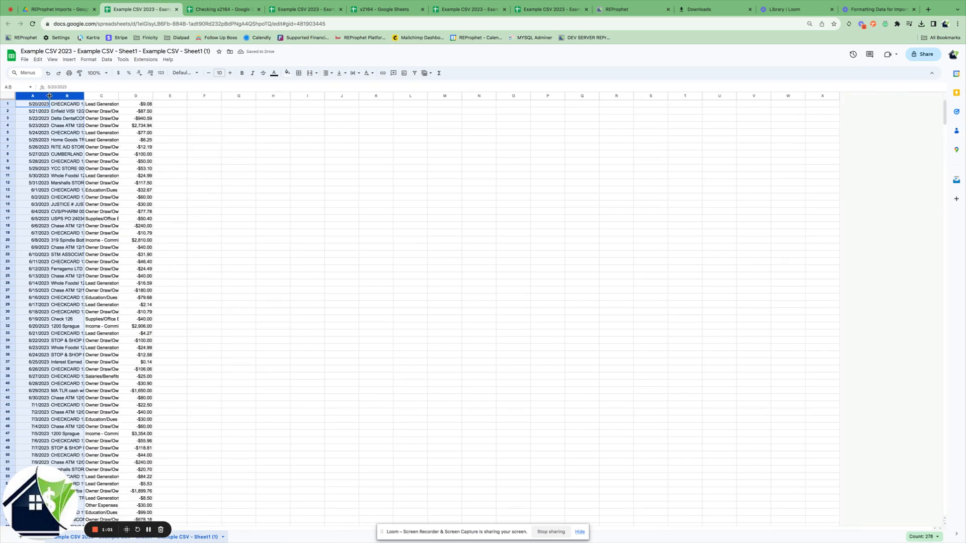
Step: Resize the date and description columns, making the date column narrow and the description column wide enough for its full text
{"action": "left_click_drag", "start_coordinate": [49, 96], "coordinate": [89, 97]}
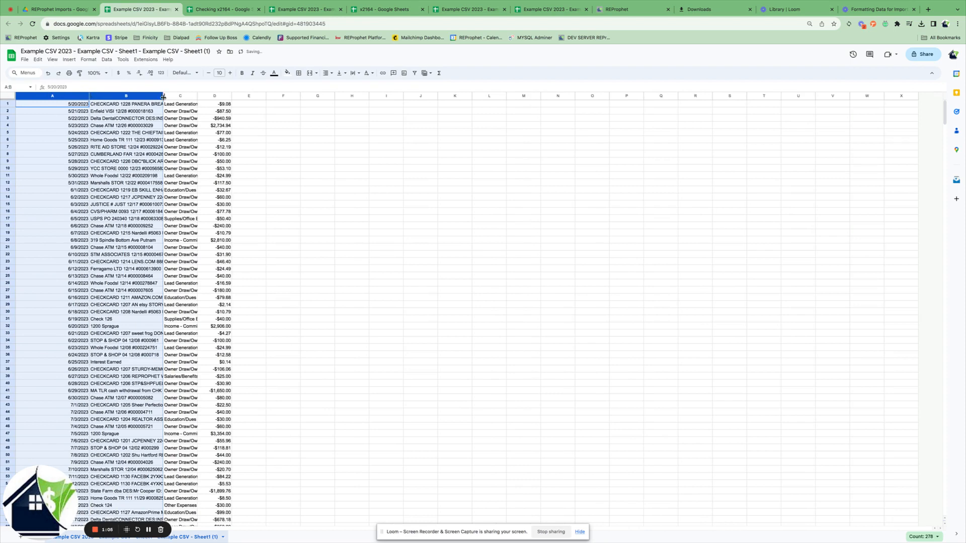
{"action": "mouse_move", "coordinate": [163, 97]}
{"action": "left_mouse_down"}
{"action": "mouse_move", "coordinate": [215, 96]}
{"action": "mouse_move", "coordinate": [144, 99]}
{"action": "left_mouse_up"}
{"action": "left_click", "coordinate": [28, 123]}
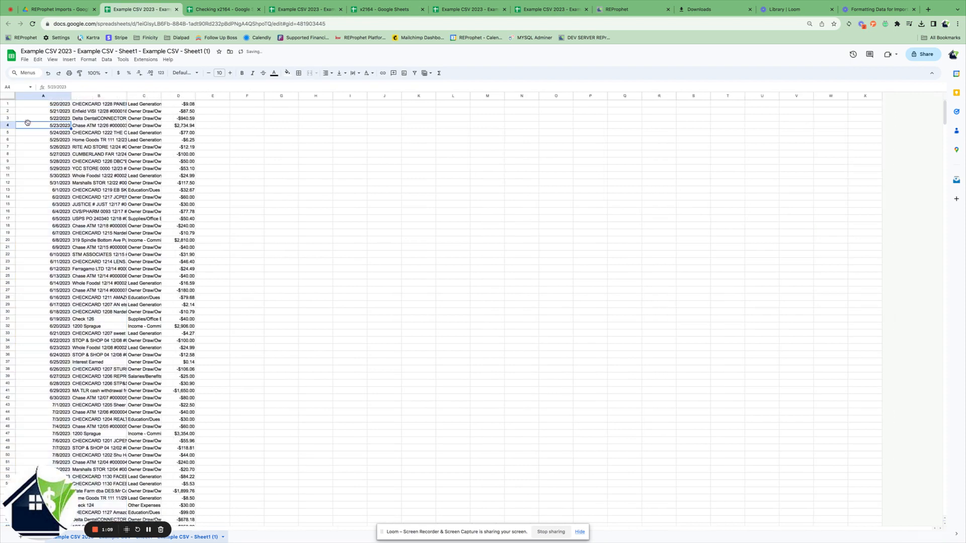
{"action": "left_click_drag", "start_coordinate": [69, 95], "coordinate": [176, 96]}
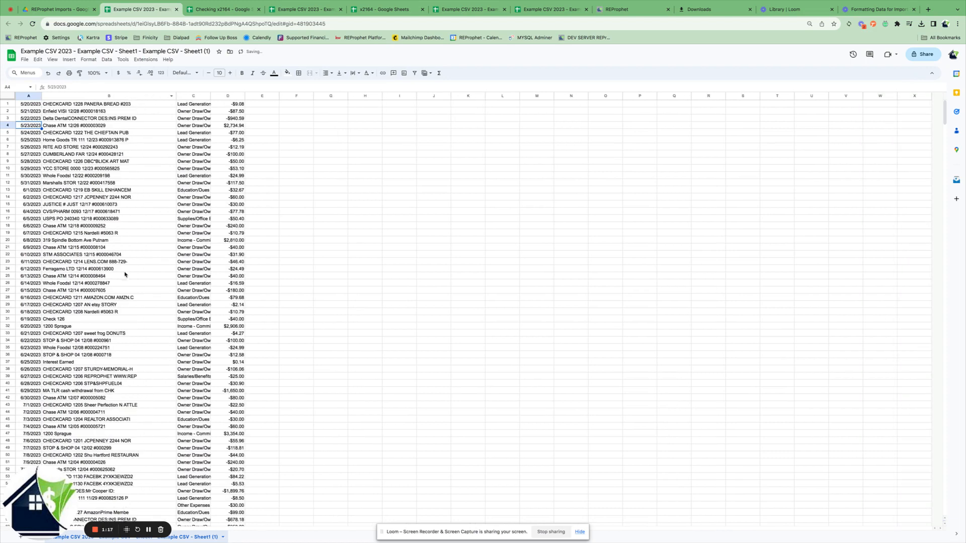
Step: Delete the category column C between the descriptions and the amounts
{"action": "left_click", "coordinate": [183, 96]}
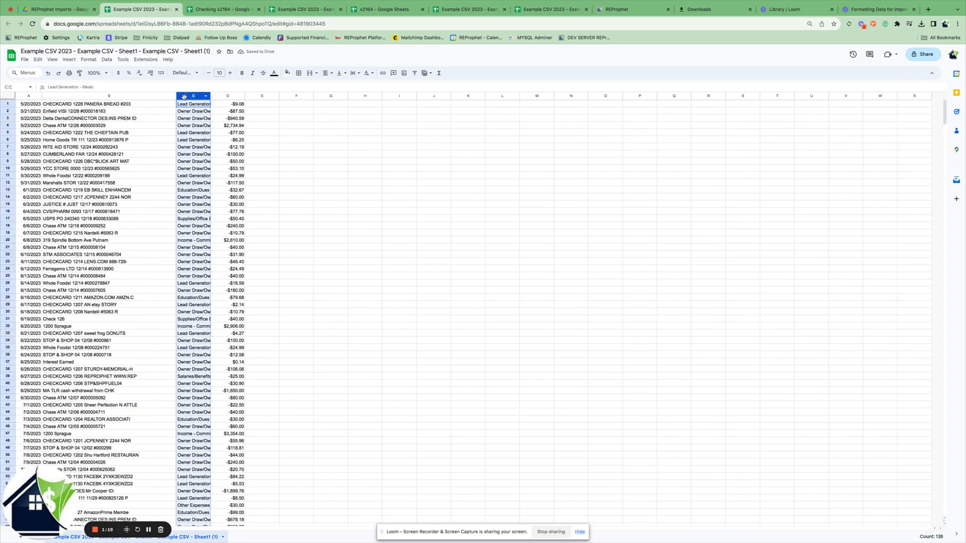
{"action": "right_click", "coordinate": [193, 155]}
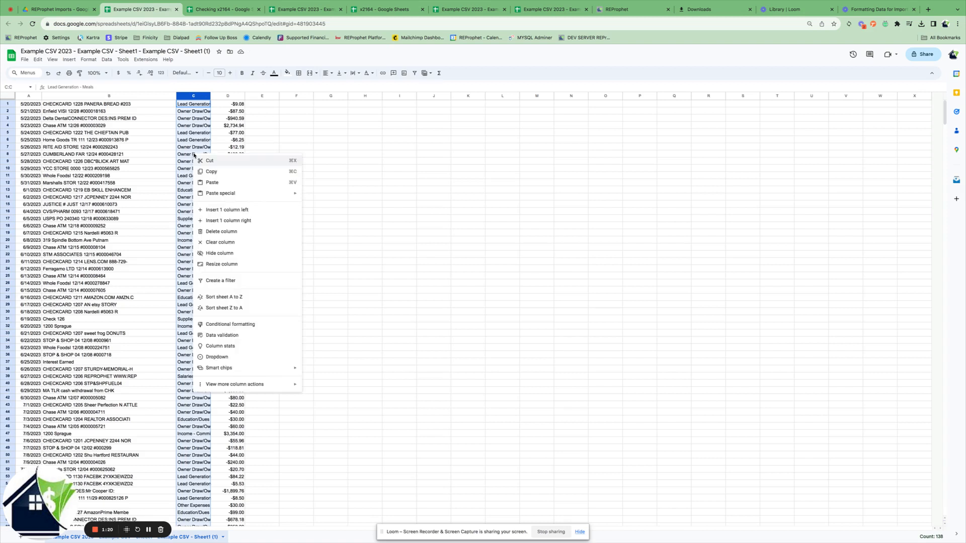
{"action": "left_click", "coordinate": [222, 232]}
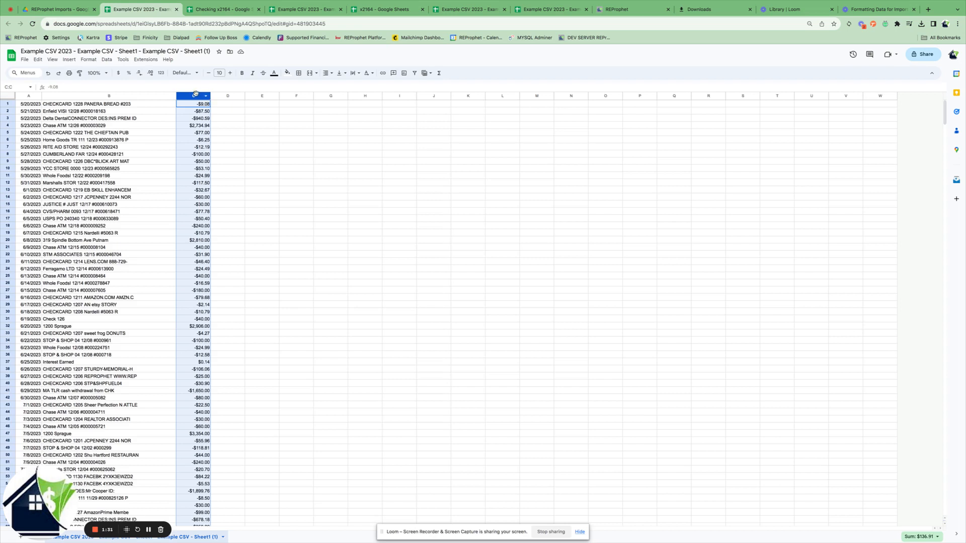
Step: Split the amounts in column C into two columns using a custom "-" separator
{"action": "left_click", "coordinate": [106, 60]}
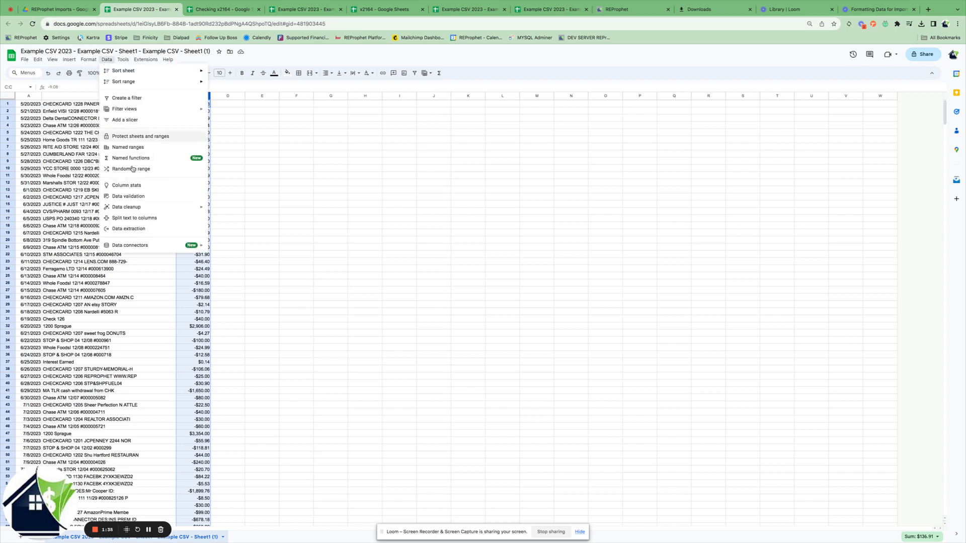
{"action": "left_click", "coordinate": [131, 219]}
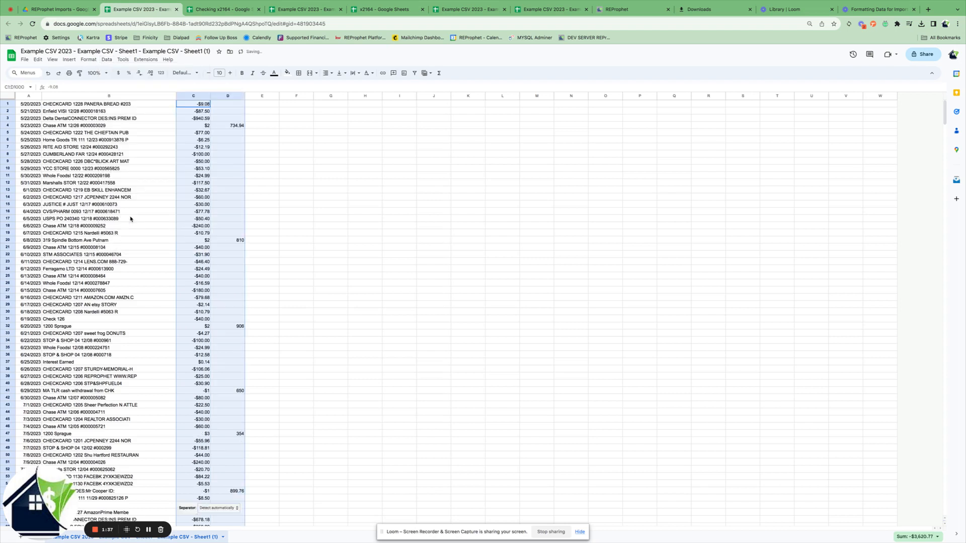
{"action": "left_click", "coordinate": [232, 509]}
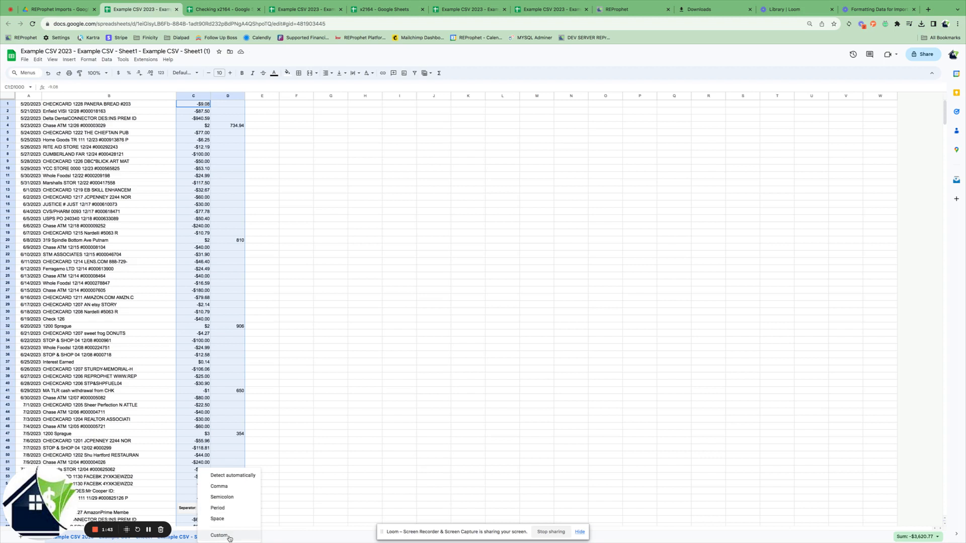
{"action": "left_click", "coordinate": [219, 535]}
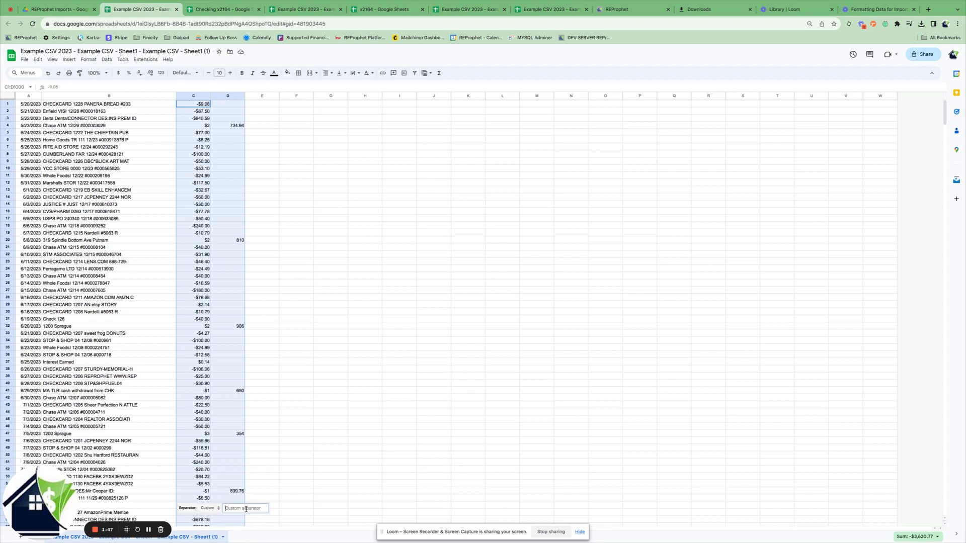
{"action": "type", "text": "-"}
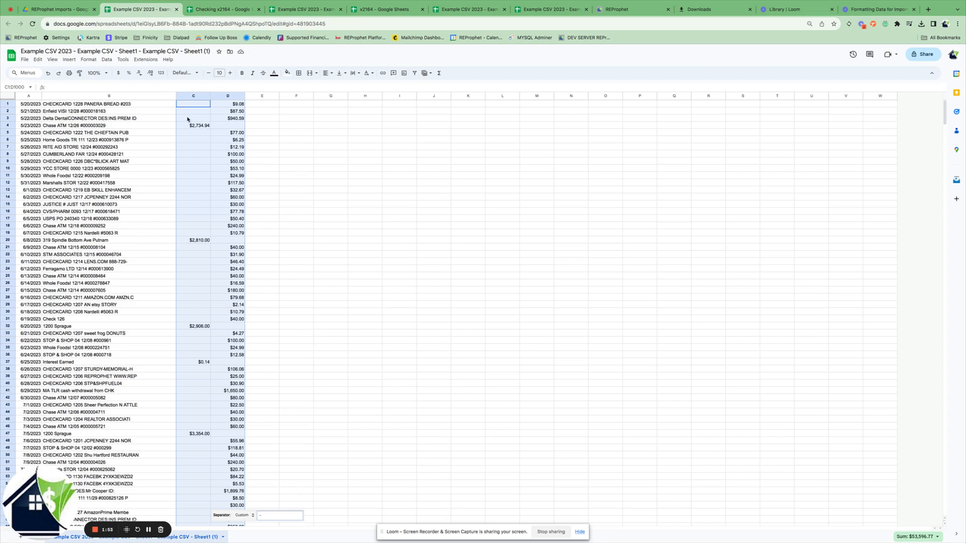
Step: Move the debit amounts in column D ahead of the credit amounts in column C
{"action": "left_click", "coordinate": [218, 96]}
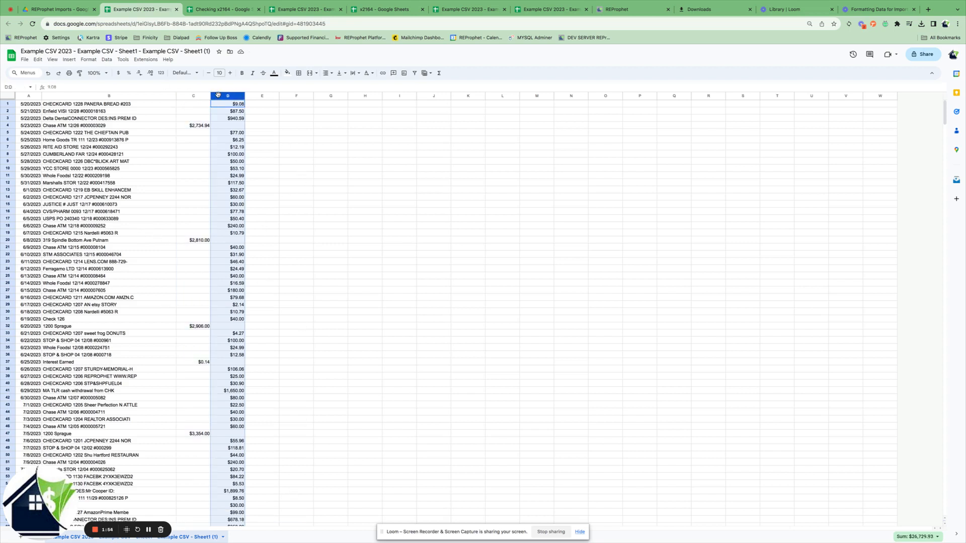
{"action": "left_click", "coordinate": [187, 96]}
{"action": "left_click", "coordinate": [220, 96]}
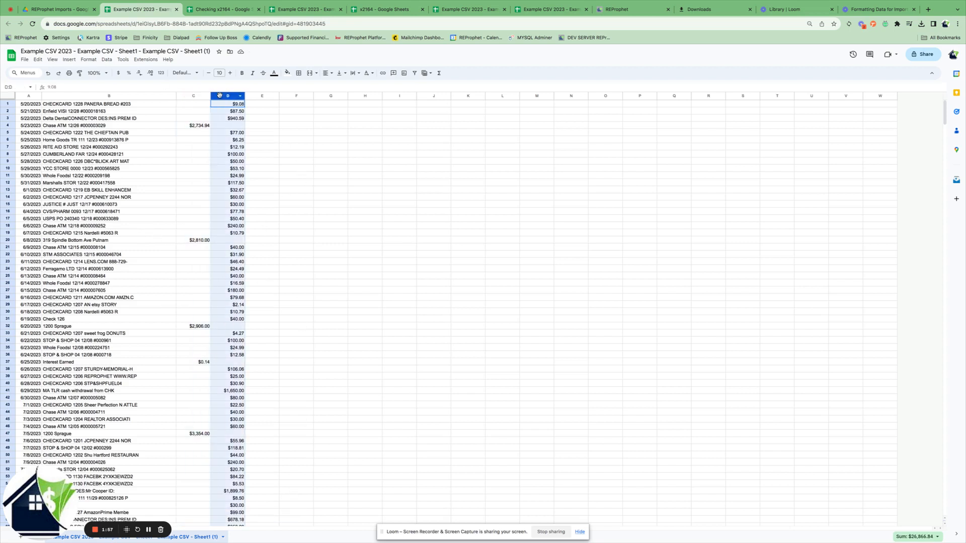
{"action": "left_click_drag", "start_coordinate": [221, 96], "coordinate": [184, 96]}
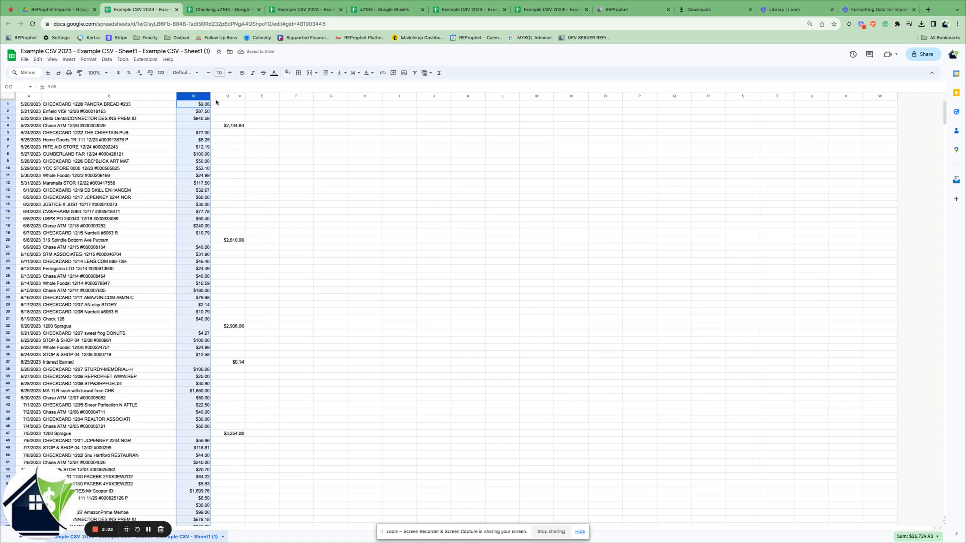
Step: Insert one blank row above the first transaction row
{"action": "left_click", "coordinate": [7, 104]}
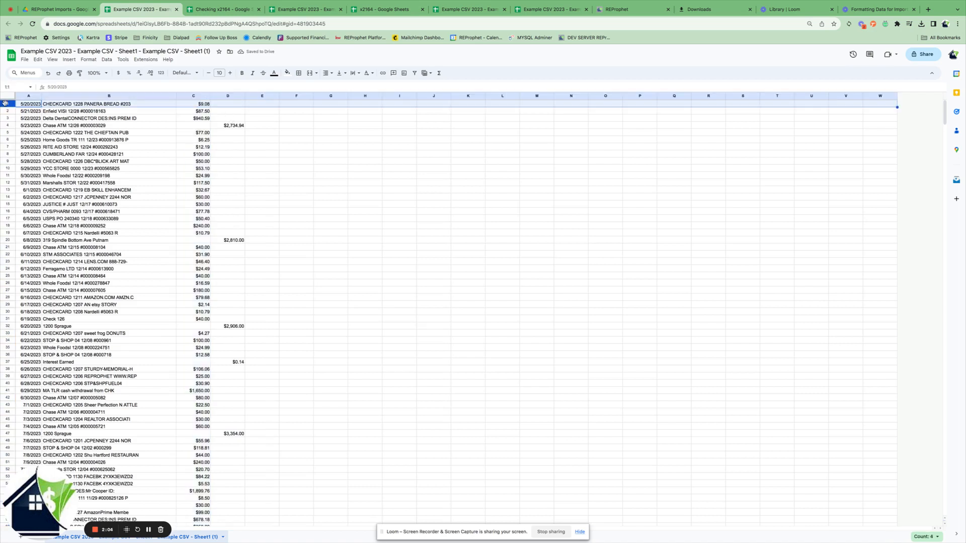
{"action": "left_click", "coordinate": [70, 60]}
{"action": "mouse_move", "coordinate": [100, 82]}
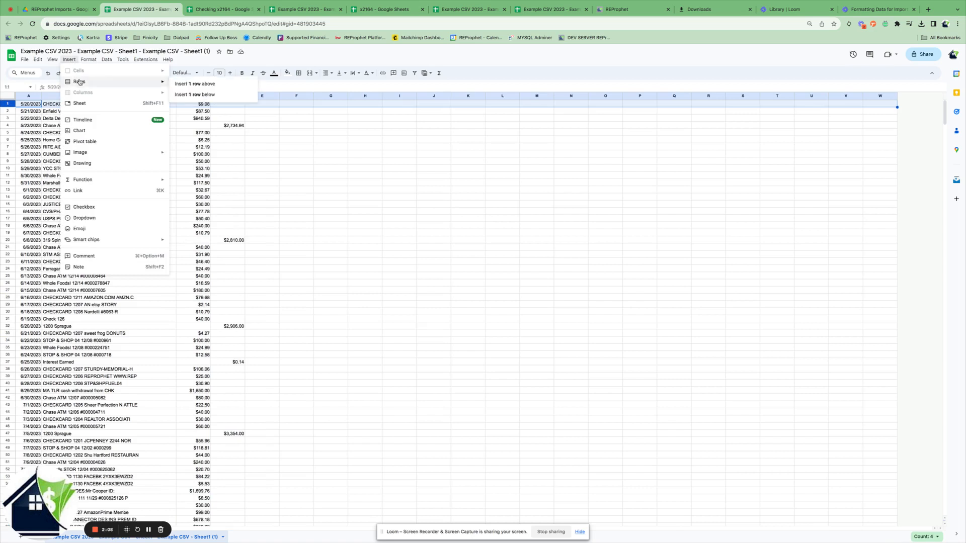
{"action": "left_click", "coordinate": [226, 86]}
Step: Enter the headers Date, Description, Debit and Credit in cells A1 to D1
{"action": "left_click", "coordinate": [26, 104]}
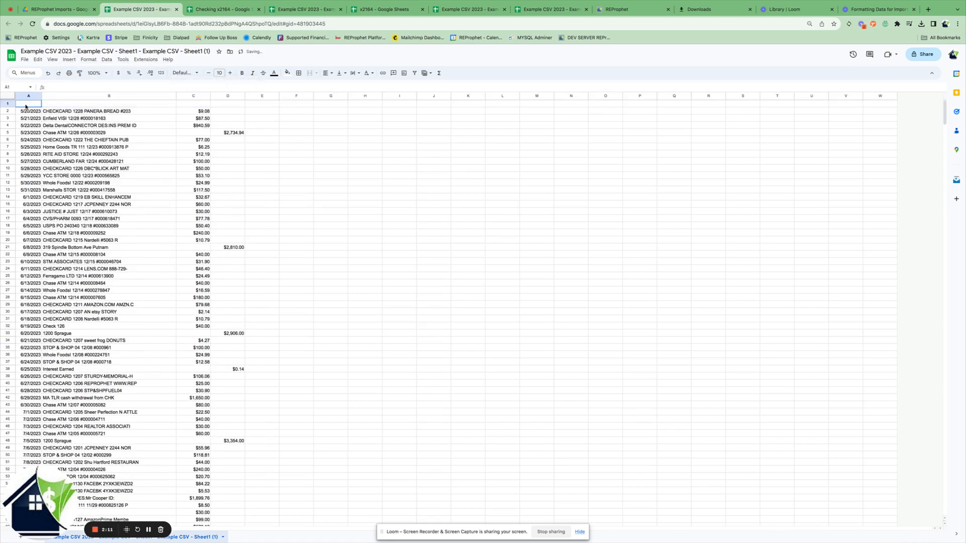
{"action": "double_click", "coordinate": [25, 105]}
{"action": "type", "text": "Date"}
{"action": "key", "text": "Tab"}
{"action": "type", "text": "Des"}
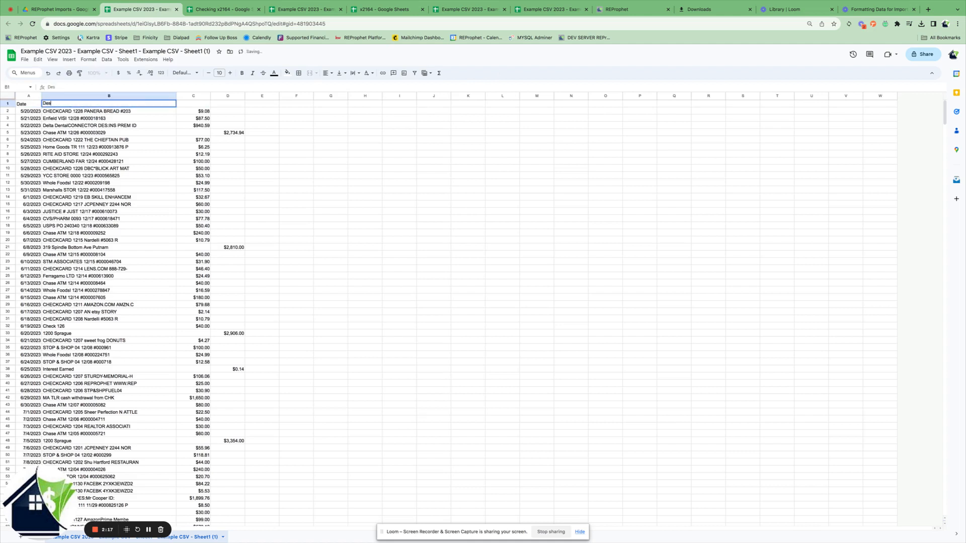
{"action": "type", "text": "cription"}
{"action": "key", "text": "Tab"}
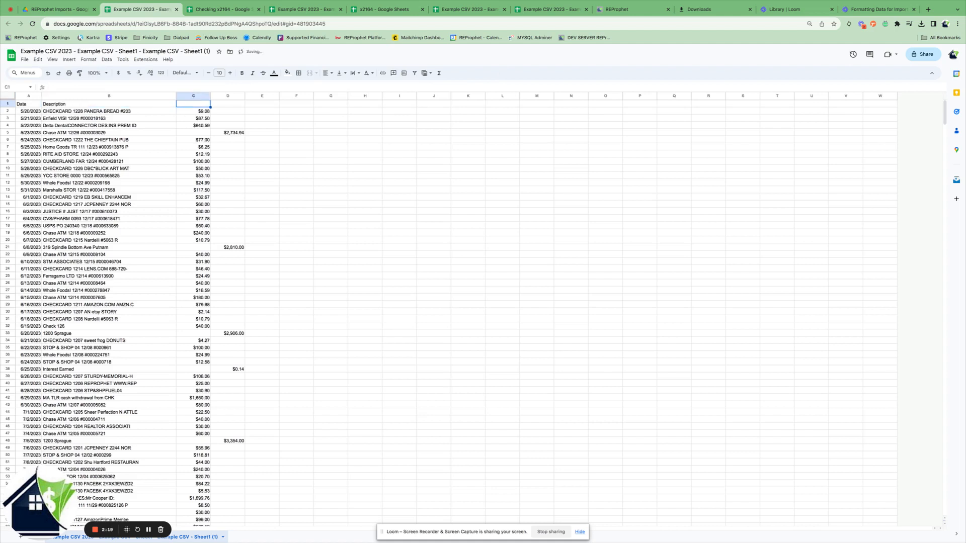
{"action": "type", "text": "Dabit"}
{"action": "key", "text": "Tab"}
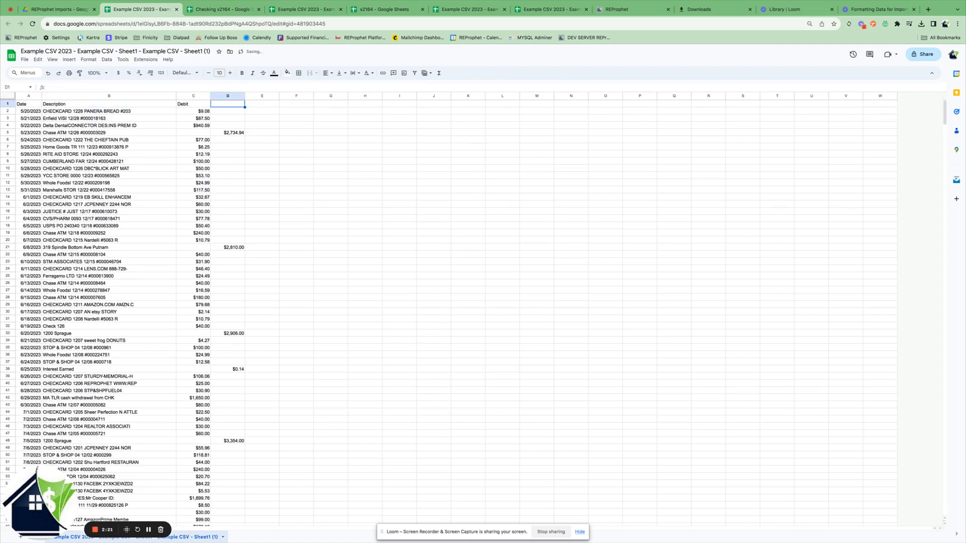
{"action": "type", "text": "Credit"}
{"action": "left_click", "coordinate": [353, 227]}
{"action": "left_click", "coordinate": [3, 103]}
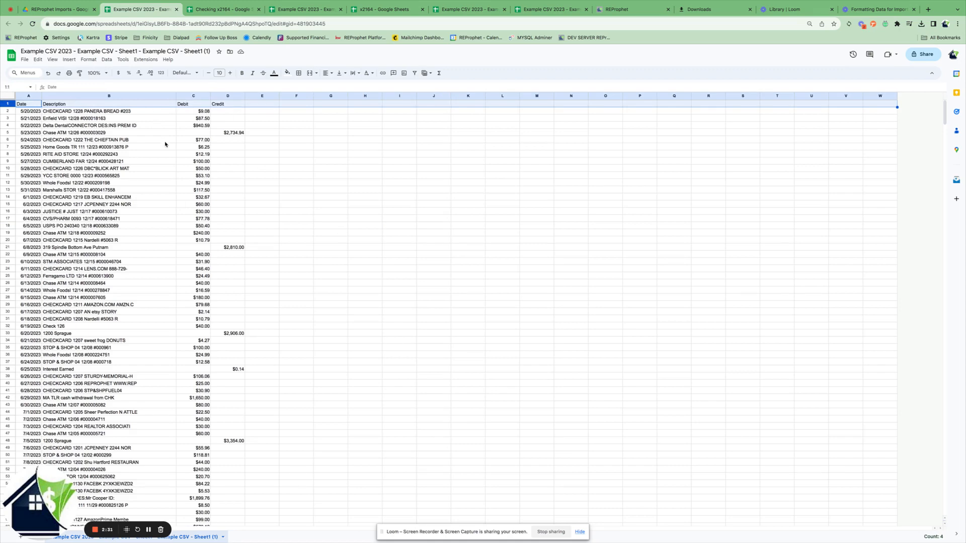
Step: Apply the Financial number format to the Debit and Credit columns to remove the dollar signs
{"action": "left_click", "coordinate": [179, 95]}
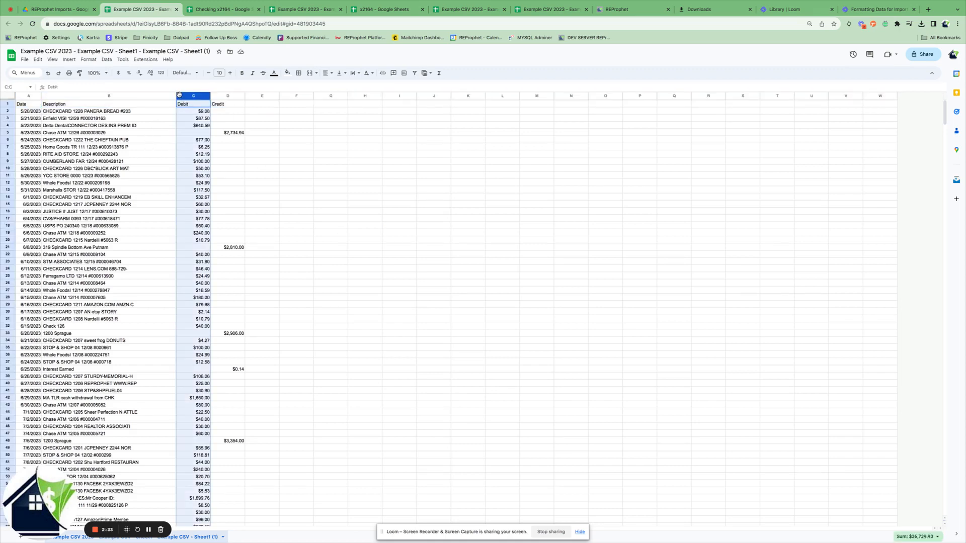
{"action": "left_click", "coordinate": [216, 96], "text": "shift"}
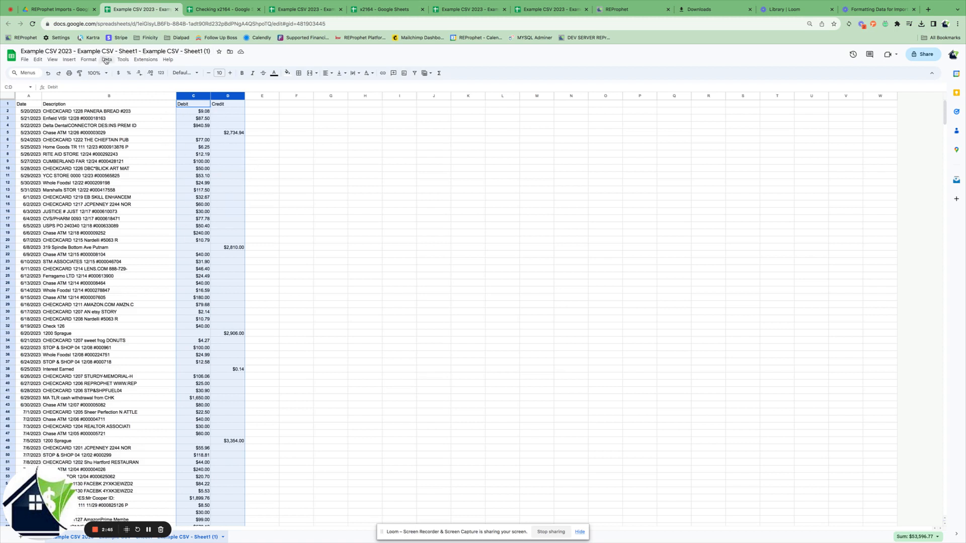
{"action": "left_click", "coordinate": [89, 60]}
{"action": "mouse_move", "coordinate": [90, 89]}
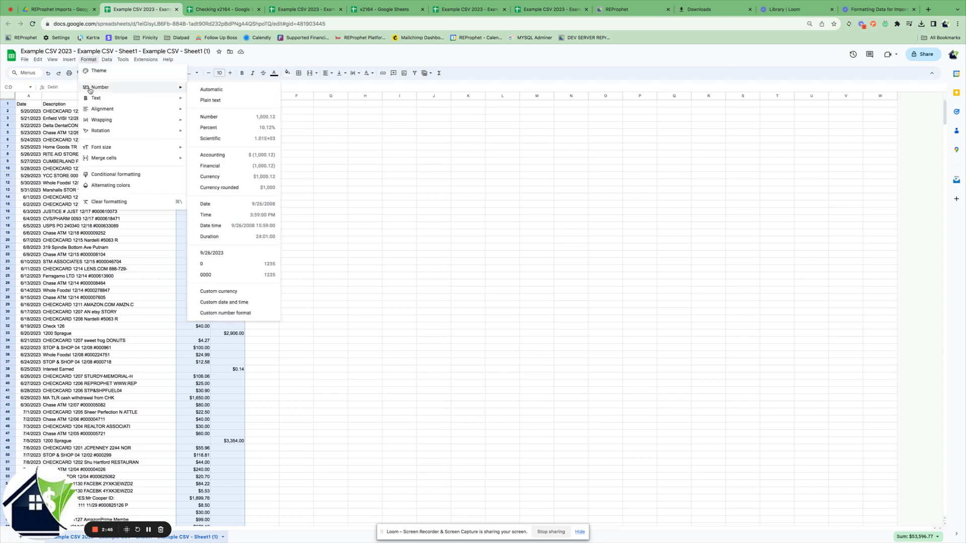
{"action": "left_click", "coordinate": [229, 169]}
{"action": "left_click", "coordinate": [267, 175]}
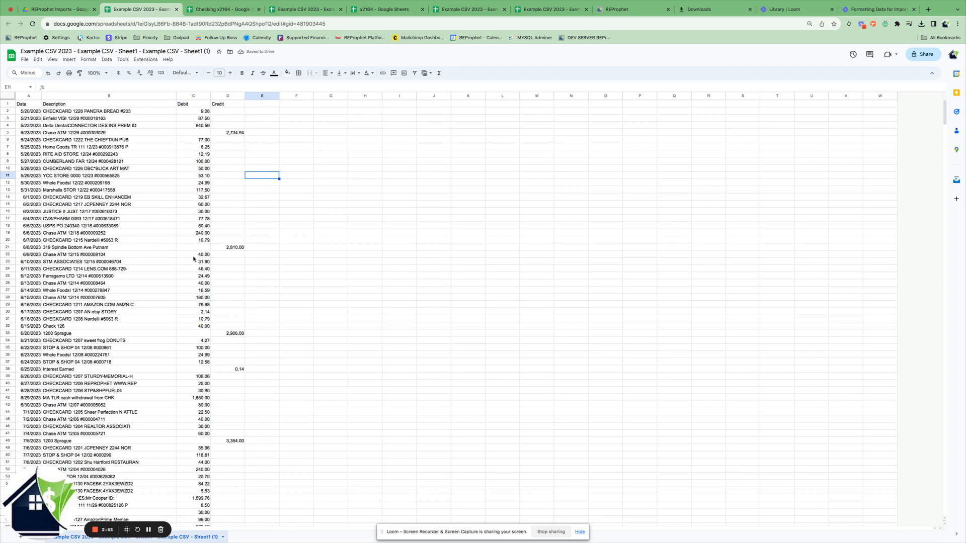
Step: Look over the transaction rows to check the Date, Description, Debit and Credit columns
{"action": "scroll", "coordinate": [217, 197], "scroll_direction": "down", "scroll_amount": 2}
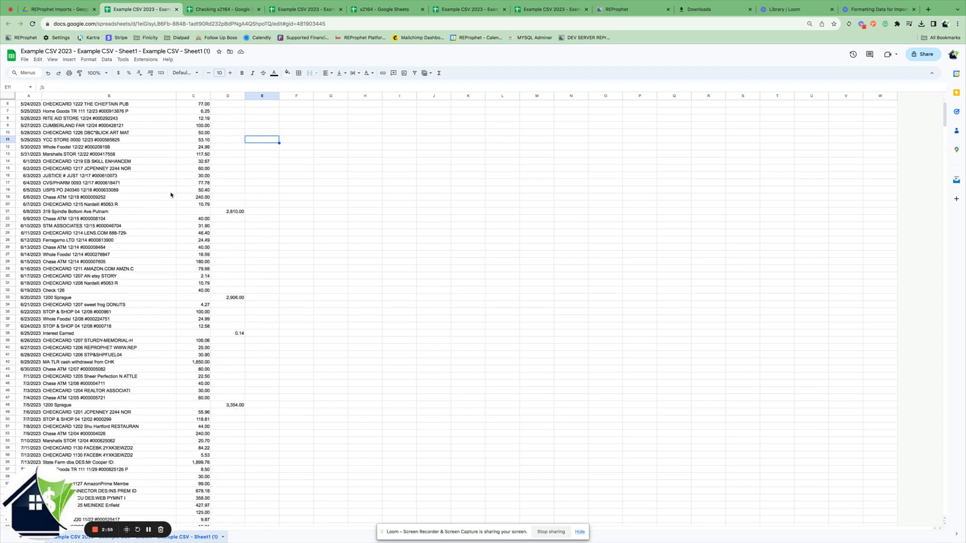
{"action": "scroll", "coordinate": [166, 194], "scroll_direction": "up", "scroll_amount": 2}
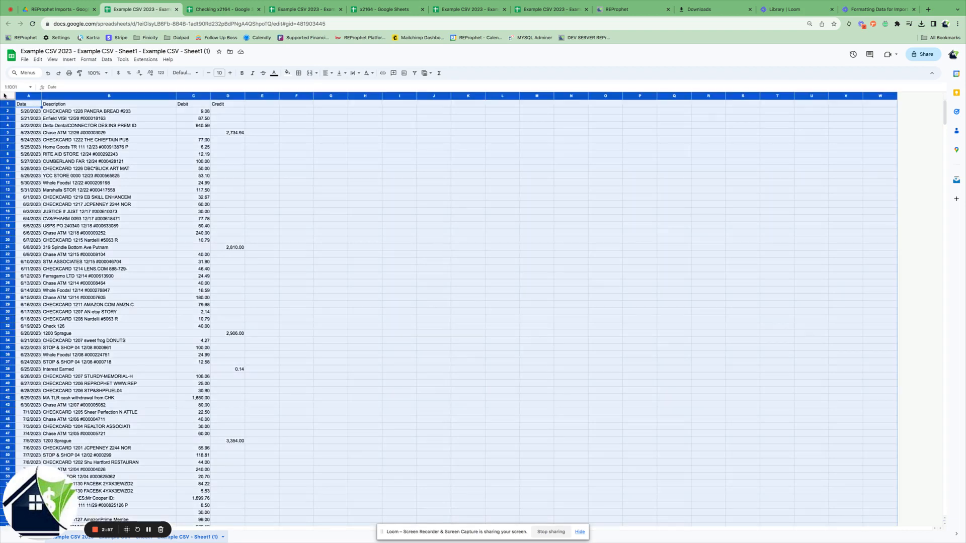
{"action": "left_click", "coordinate": [4, 96]}
{"action": "left_click", "coordinate": [114, 219]}
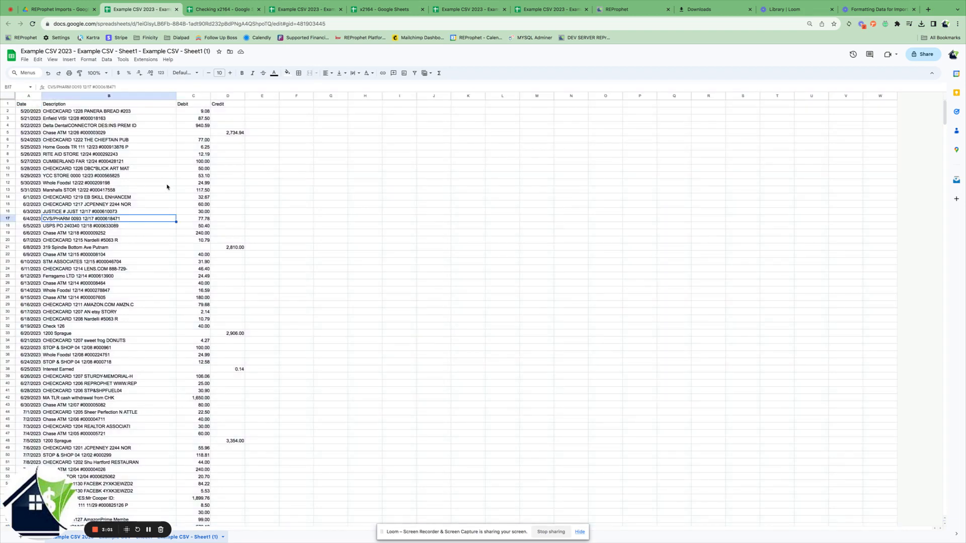
{"action": "scroll", "coordinate": [168, 188], "scroll_direction": "down", "scroll_amount": 5}
{"action": "scroll", "coordinate": [113, 211], "scroll_direction": "up", "scroll_amount": 5}
Step: Rename the spreadsheet to "x2164 Import" and download it as a comma-separated values (.csv) file
{"action": "left_click", "coordinate": [44, 51]}
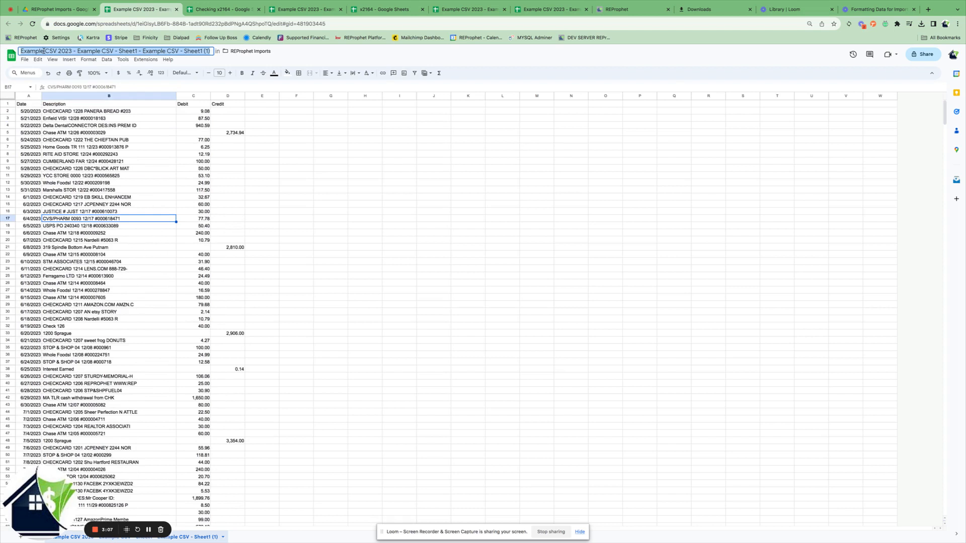
{"action": "type", "text": "x"}
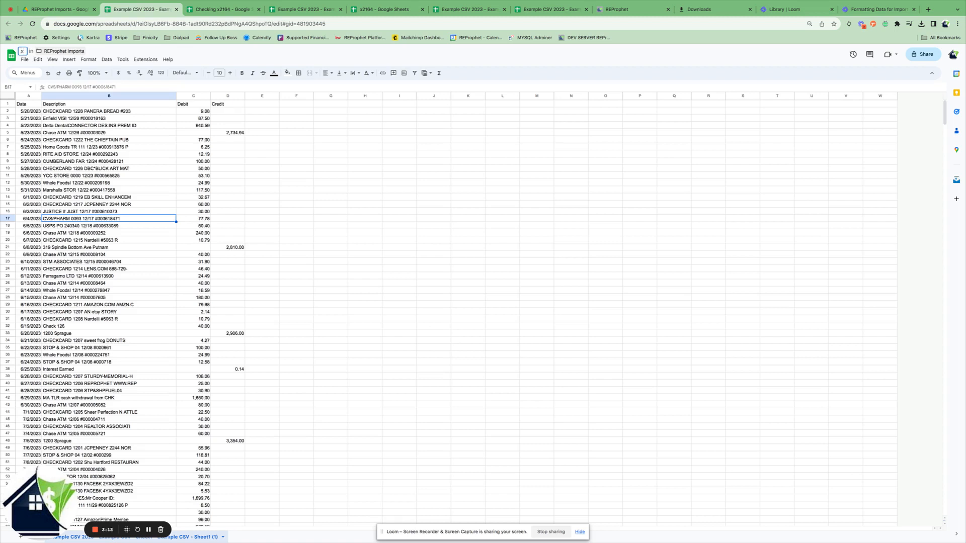
{"action": "type", "text": "2164 Import"}
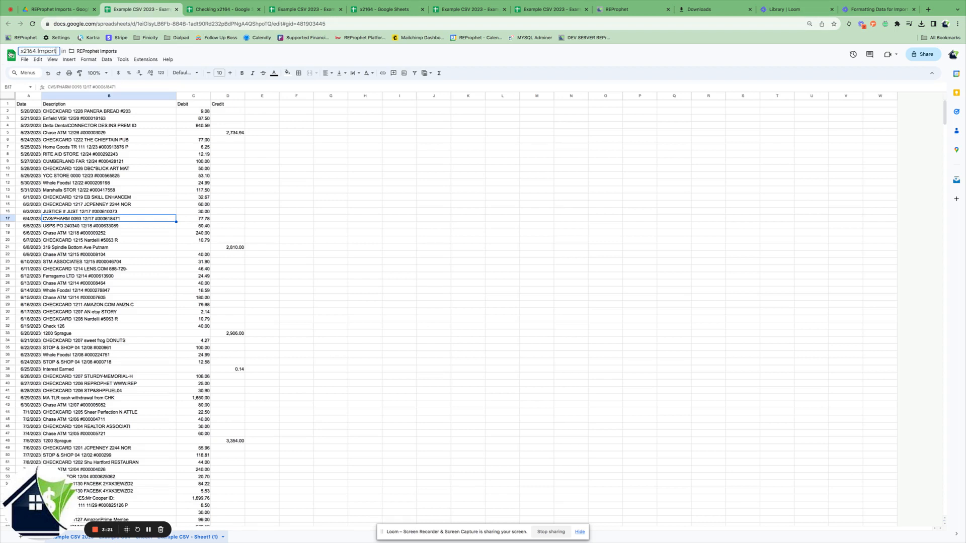
{"action": "key", "text": "Return"}
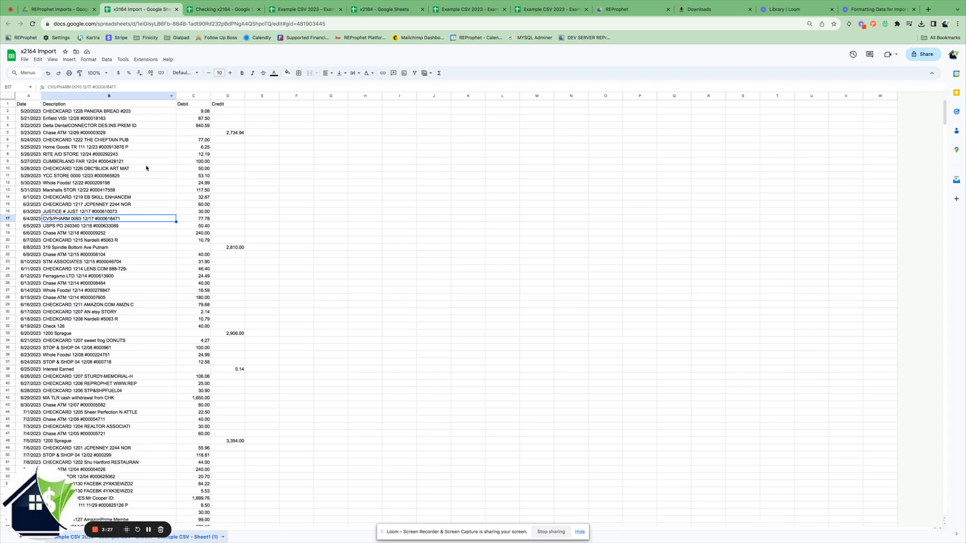
{"action": "left_click", "coordinate": [23, 59]}
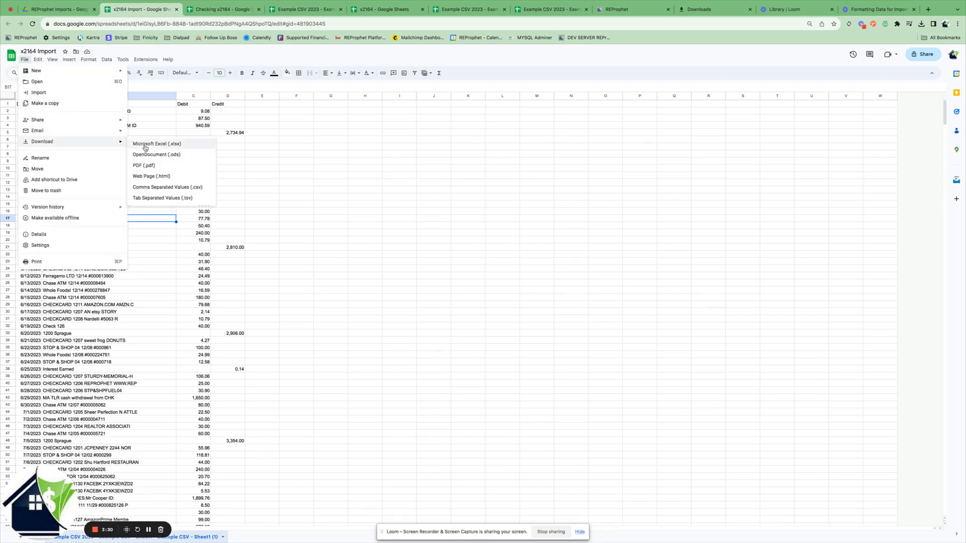
{"action": "left_click", "coordinate": [163, 188]}
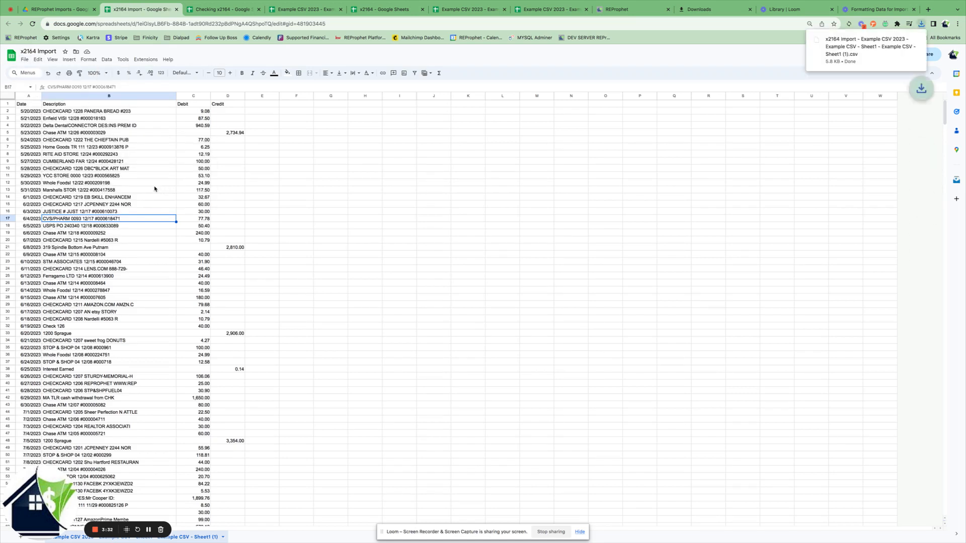
Step: Switch to REProphet and open the My Checking subaccount under American Eagle FCU (CT)
{"action": "left_click", "coordinate": [624, 10]}
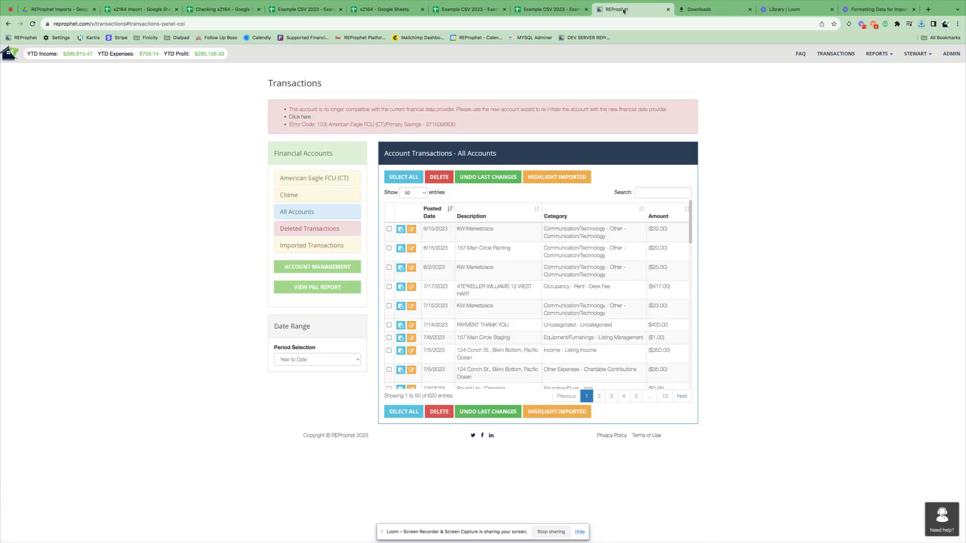
{"action": "left_click", "coordinate": [313, 179]}
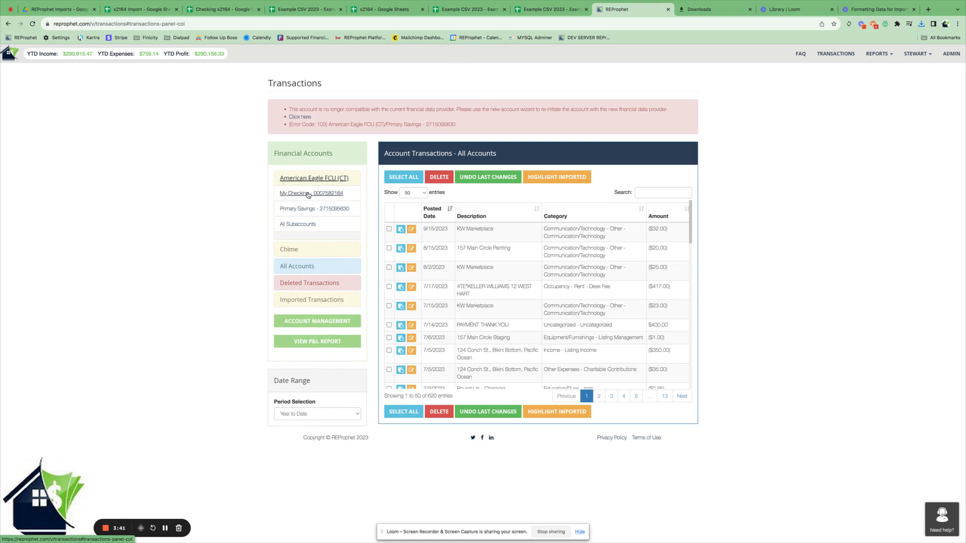
{"action": "left_click", "coordinate": [308, 194]}
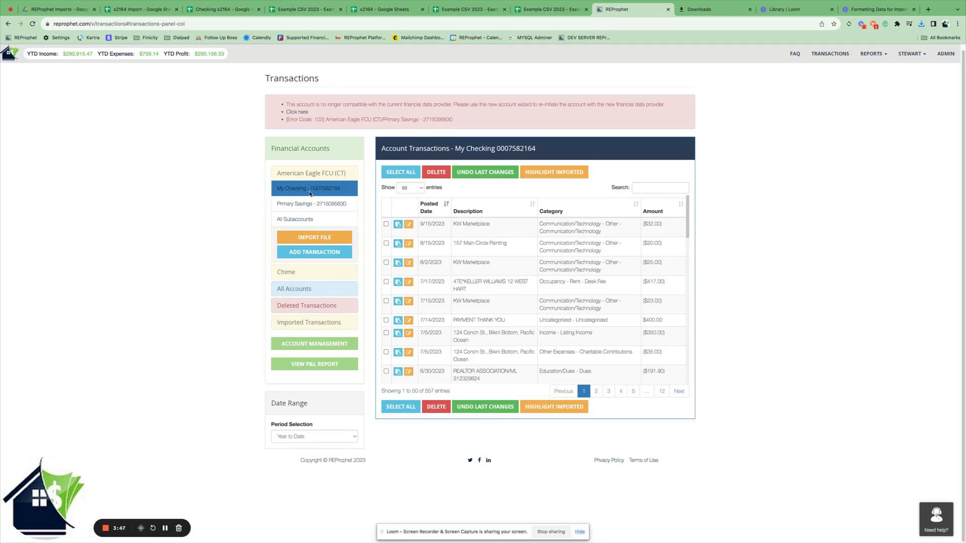
Step: View the form for manually adding a transaction to My Checking and close it without creating one
{"action": "left_click", "coordinate": [301, 253]}
{"action": "left_click", "coordinate": [588, 118]}
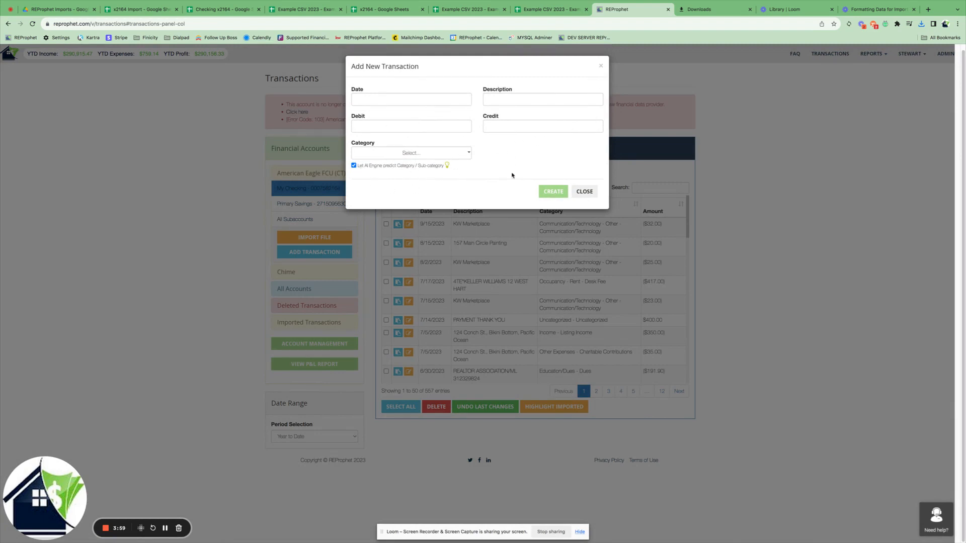
{"action": "left_click", "coordinate": [582, 192]}
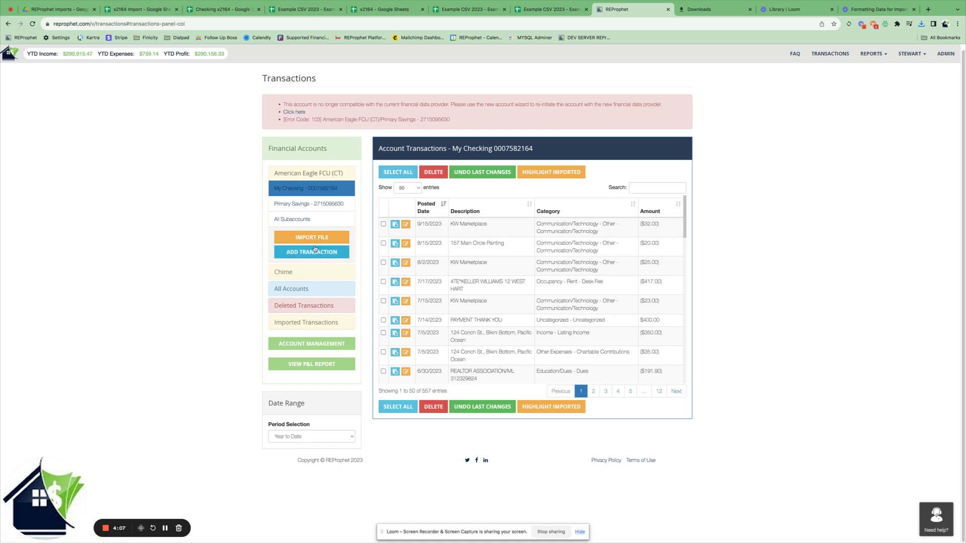
Step: Open the file import for My Checking, read its CSV formatting rules, and disable AI categorization
{"action": "left_click", "coordinate": [311, 240]}
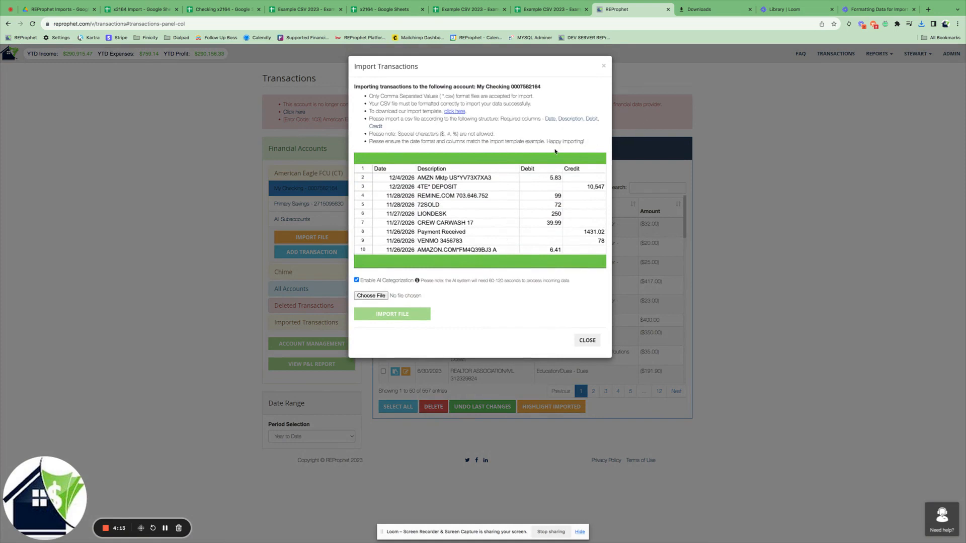
{"action": "left_click_drag", "start_coordinate": [555, 151], "coordinate": [338, 99]}
{"action": "left_click", "coordinate": [381, 146]}
{"action": "left_click", "coordinate": [356, 280]}
Step: Choose the downloaded x2164 Import CSV file, import it into My Checking, and close the import dialog
{"action": "left_click", "coordinate": [372, 296]}
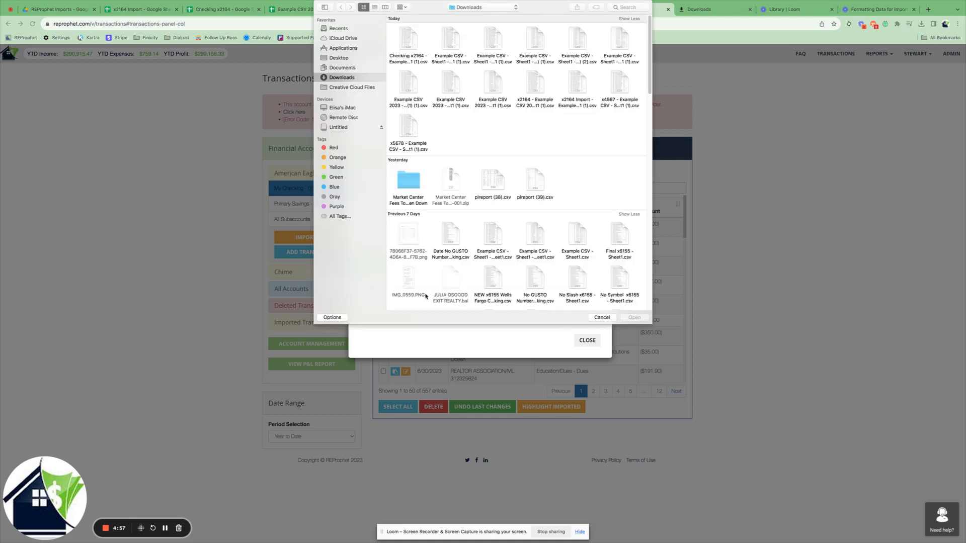
{"action": "left_click", "coordinate": [576, 86]}
{"action": "left_click", "coordinate": [638, 320]}
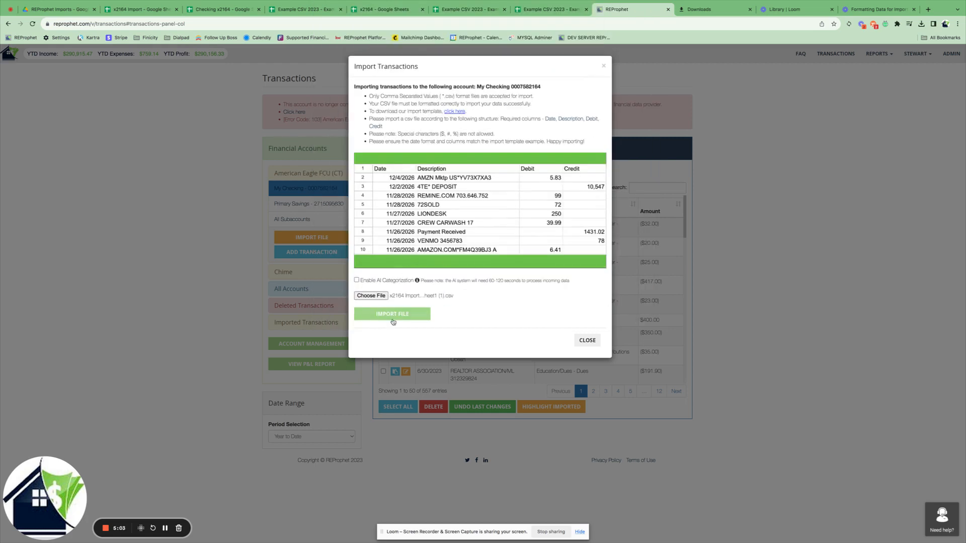
{"action": "left_click", "coordinate": [395, 316]}
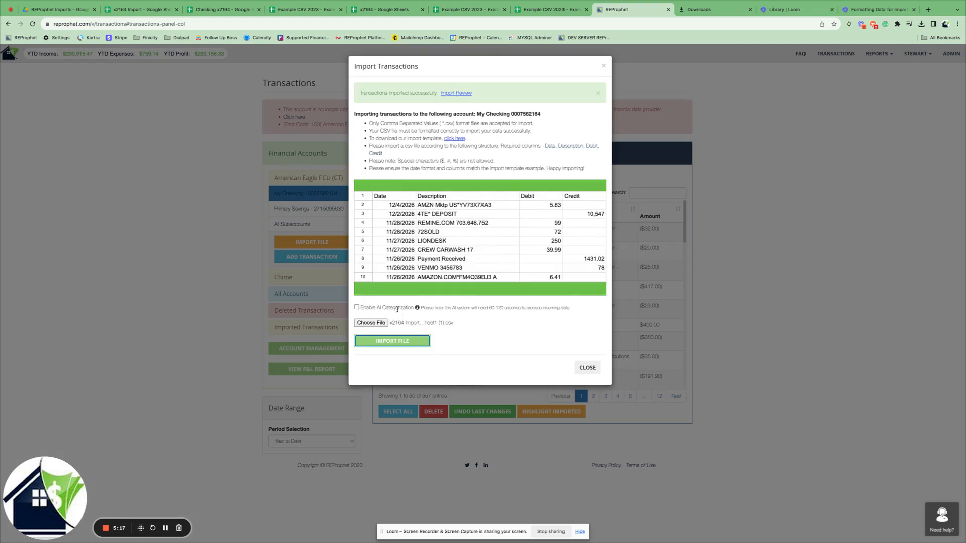
{"action": "left_click", "coordinate": [603, 66]}
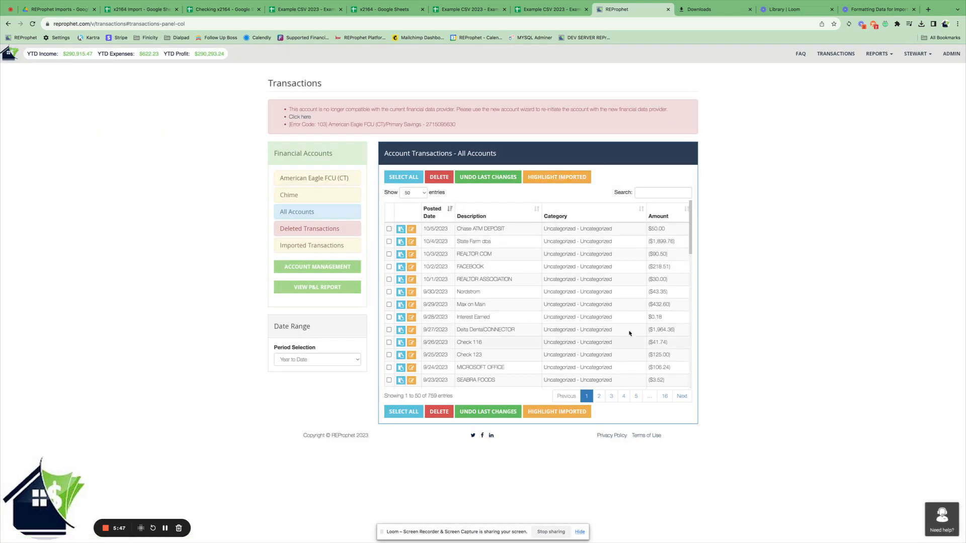
Step: Highlight the imported transactions and look through the first page of the All Accounts list
{"action": "left_click", "coordinate": [556, 179]}
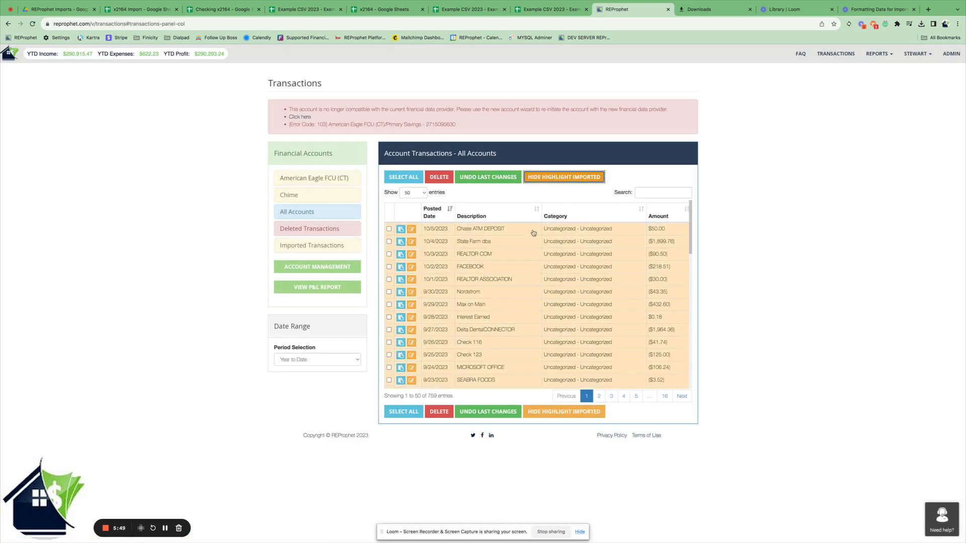
{"action": "scroll", "coordinate": [475, 318], "scroll_direction": "down", "scroll_amount": 8}
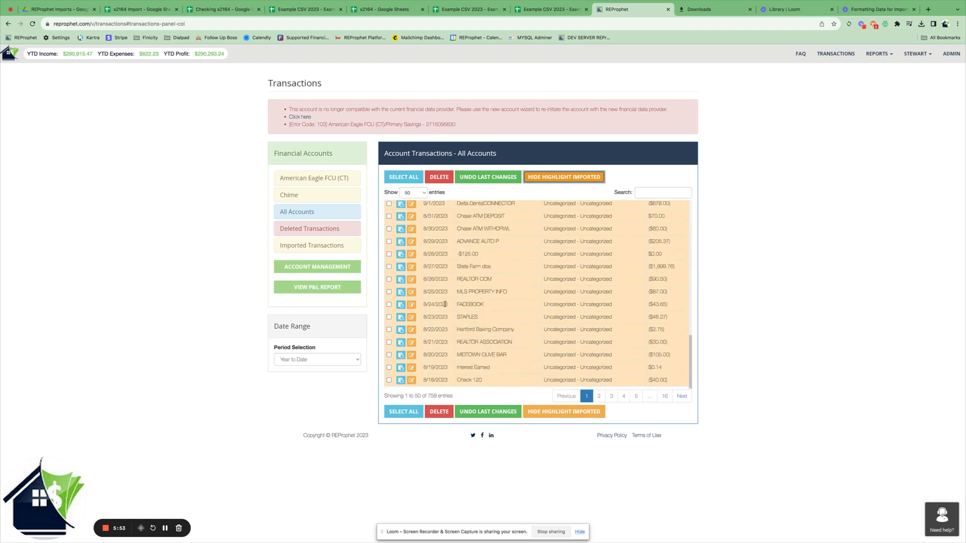
{"action": "scroll", "coordinate": [449, 296], "scroll_direction": "up", "scroll_amount": 5}
{"action": "scroll", "coordinate": [447, 296], "scroll_direction": "up", "scroll_amount": 5}
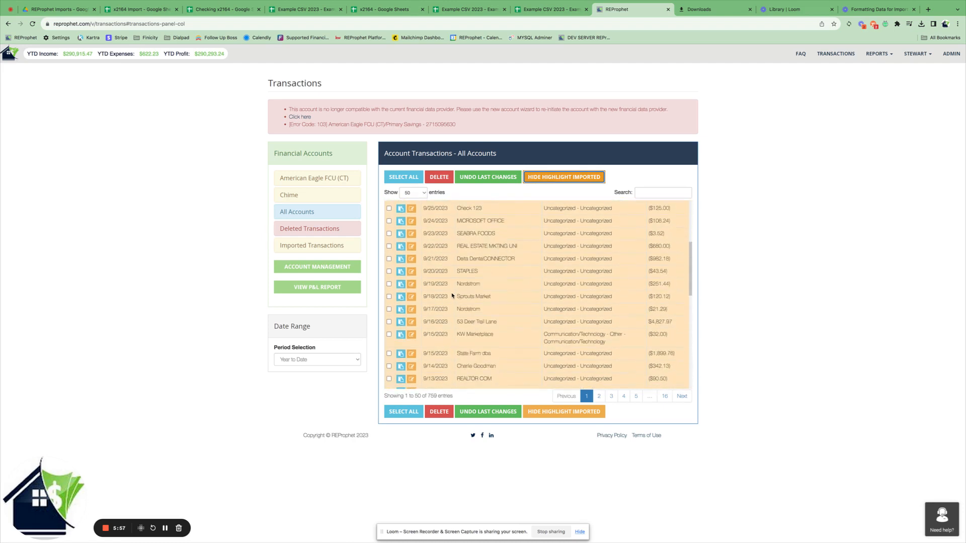
{"action": "scroll", "coordinate": [452, 296], "scroll_direction": "down", "scroll_amount": 1}
{"action": "scroll", "coordinate": [453, 295], "scroll_direction": "down", "scroll_amount": 2}
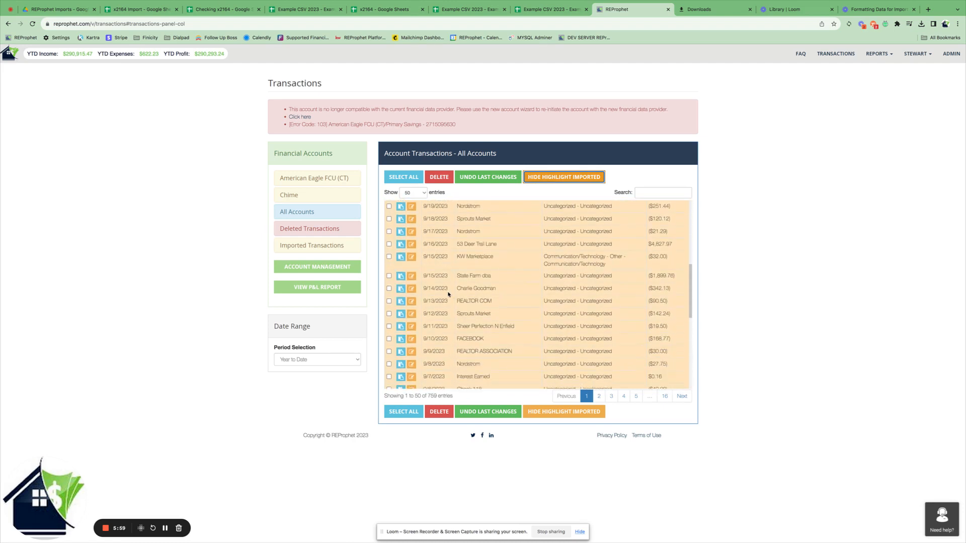
{"action": "scroll", "coordinate": [484, 271], "scroll_direction": "down", "scroll_amount": 1}
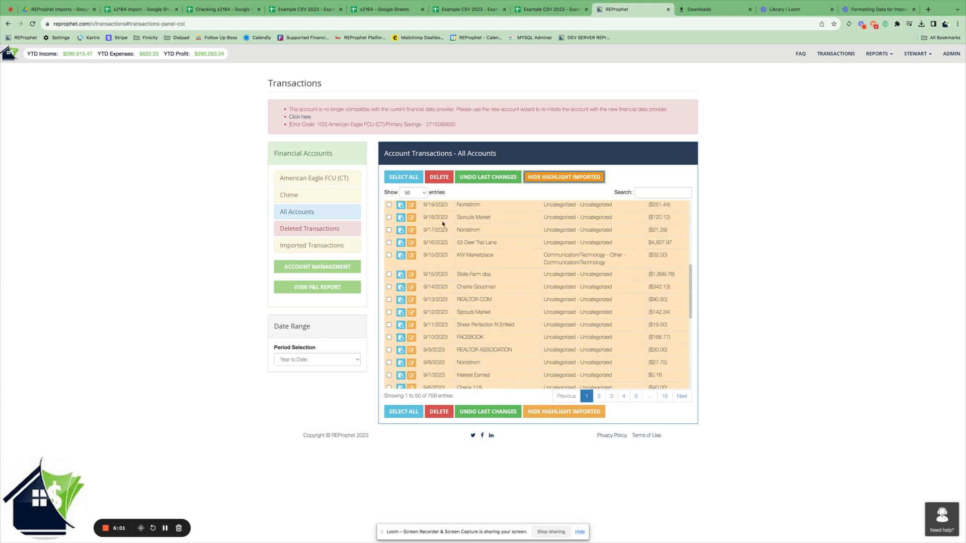
Step: Show all entries in the transaction list and find the 8/2/2023 KW Marketplace transaction
{"action": "left_click", "coordinate": [424, 194]}
{"action": "left_click", "coordinate": [408, 206]}
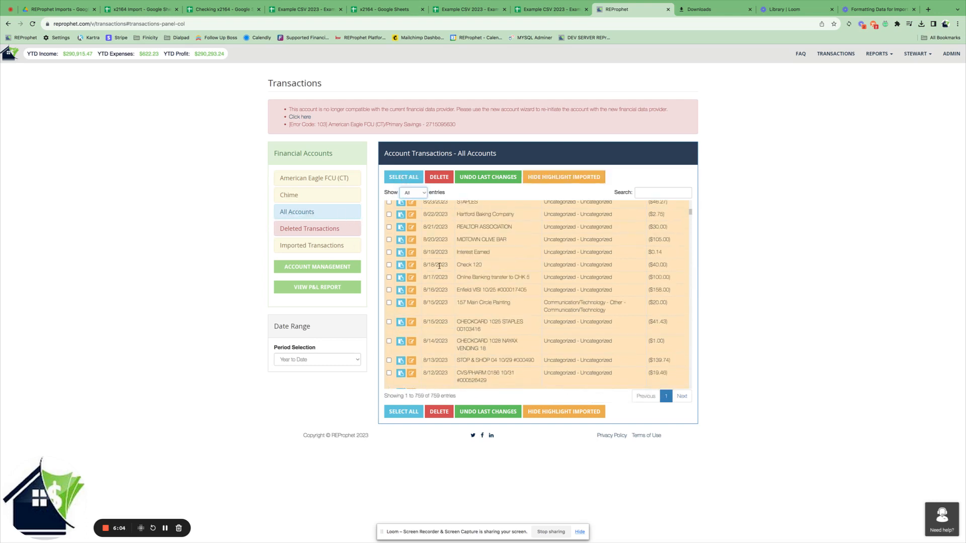
{"action": "scroll", "coordinate": [438, 266], "scroll_direction": "down", "scroll_amount": 5}
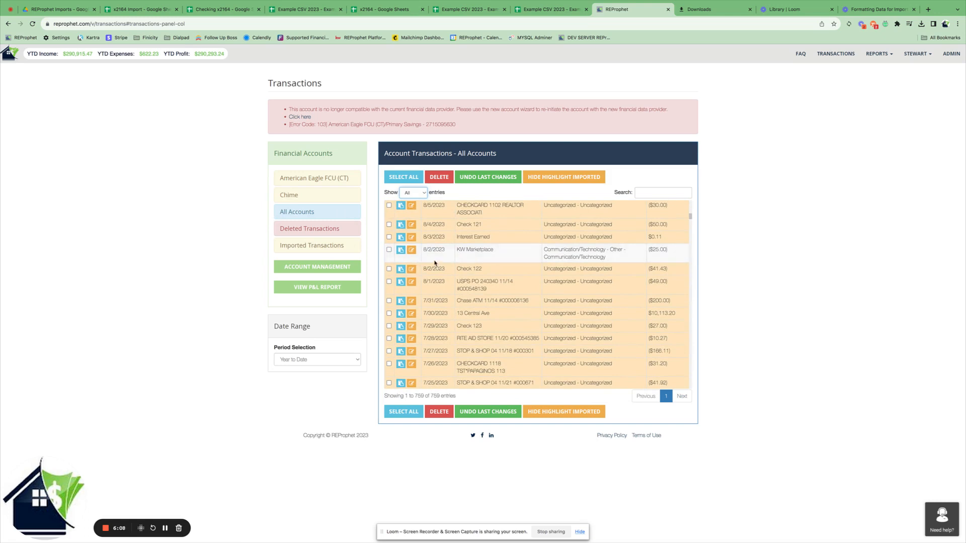
Step: View the details of the 8/2/2023 KW Marketplace transaction, check its Manually Imported field, and close them
{"action": "left_click", "coordinate": [401, 252]}
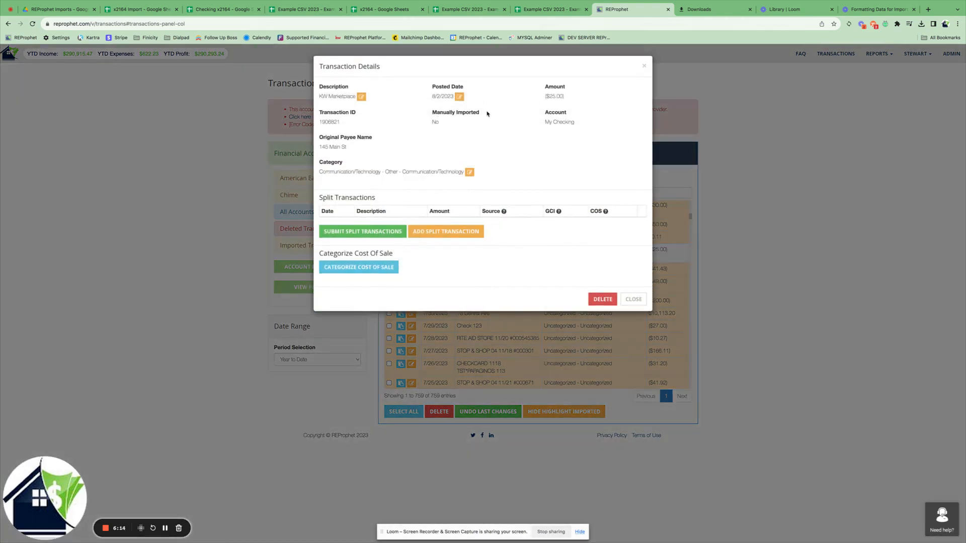
{"action": "left_click_drag", "start_coordinate": [486, 113], "coordinate": [401, 119]}
{"action": "left_click", "coordinate": [440, 124]}
{"action": "left_click", "coordinate": [633, 299]}
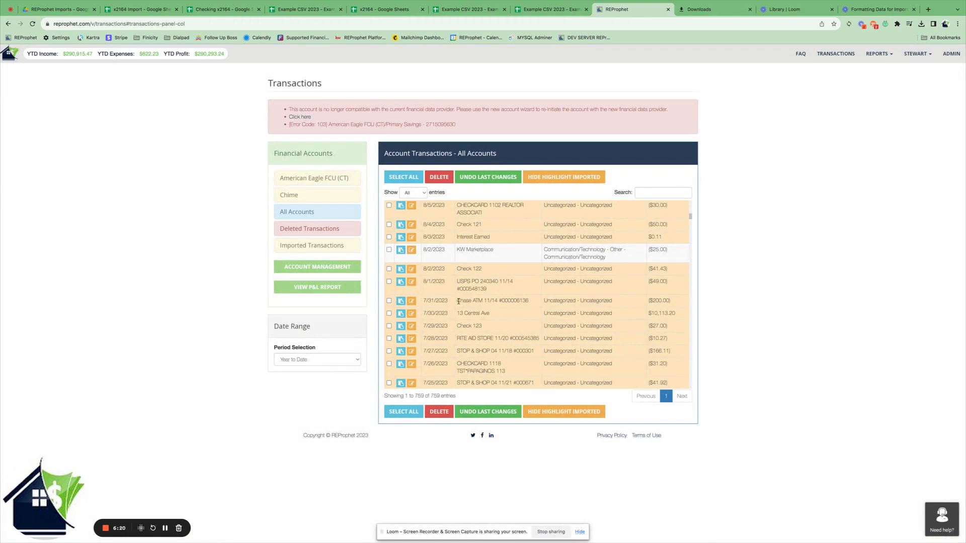
Step: Look through the full transaction list to compare highlighted imported entries with the unhighlighted ones
{"action": "scroll", "coordinate": [459, 299], "scroll_direction": "down", "scroll_amount": 1}
{"action": "scroll", "coordinate": [484, 320], "scroll_direction": "down", "scroll_amount": 8}
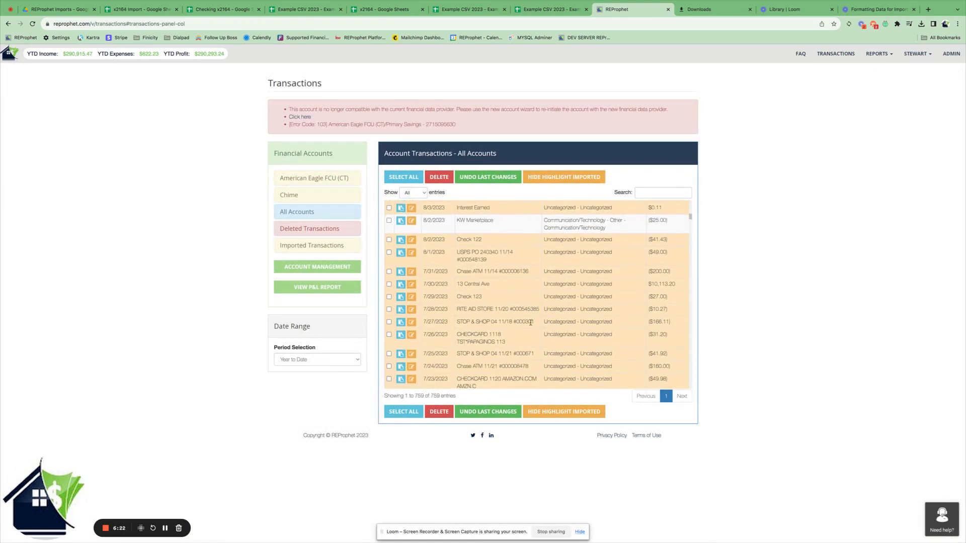
{"action": "scroll", "coordinate": [534, 321], "scroll_direction": "down", "scroll_amount": 10}
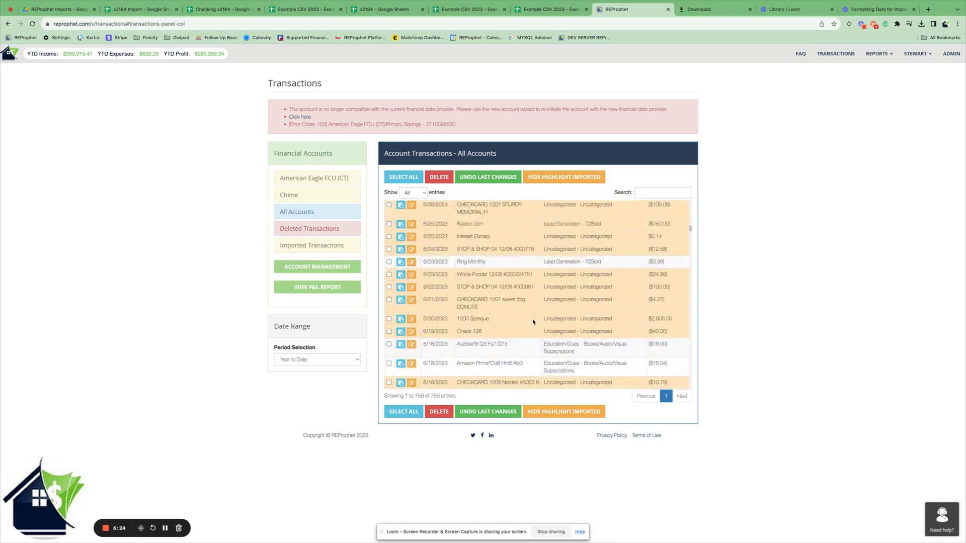
{"action": "scroll", "coordinate": [534, 323], "scroll_direction": "down", "scroll_amount": 5}
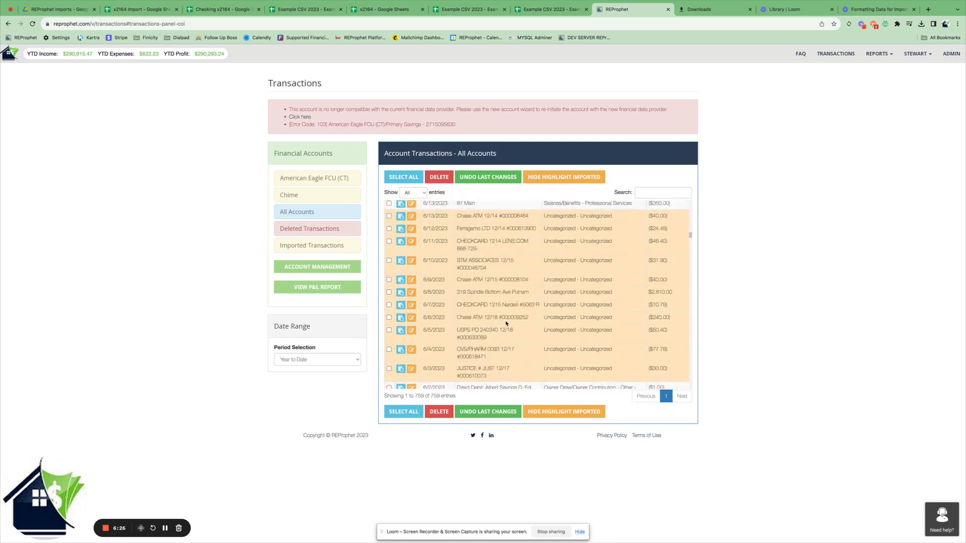
{"action": "scroll", "coordinate": [506, 323], "scroll_direction": "up", "scroll_amount": 15}
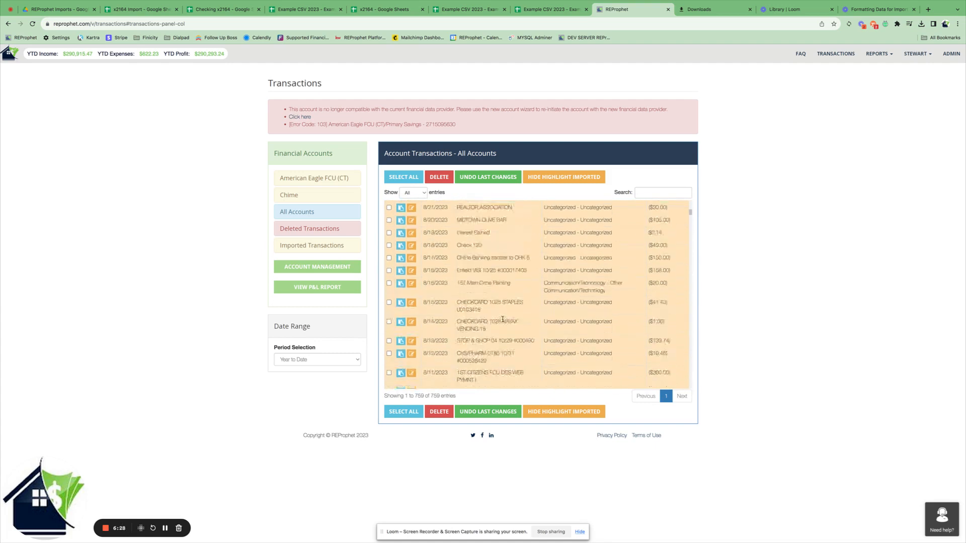
{"action": "scroll", "coordinate": [503, 319], "scroll_direction": "up", "scroll_amount": 10}
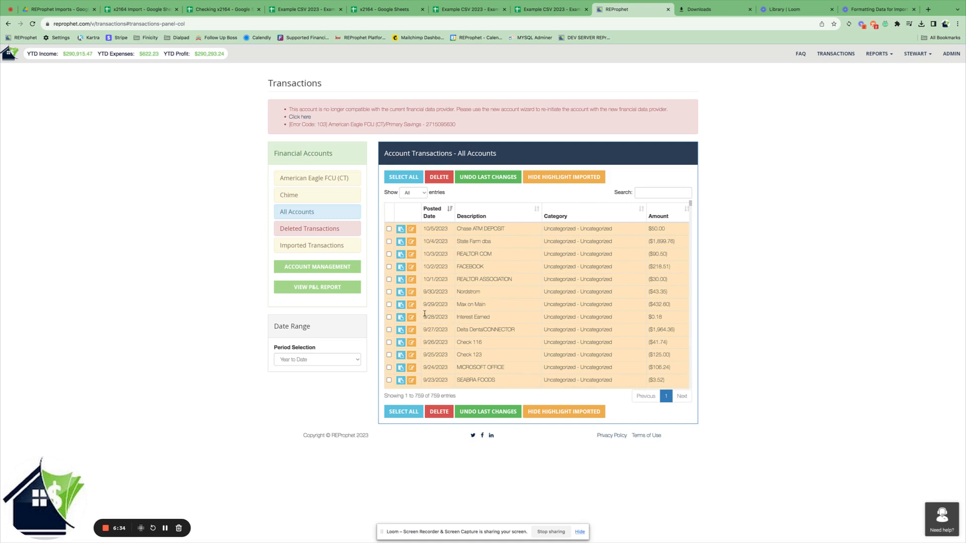
Step: View the Financial Accounts page in account management with its import and undo options, and return to Transactions
{"action": "left_click", "coordinate": [917, 54]}
{"action": "left_click", "coordinate": [908, 71]}
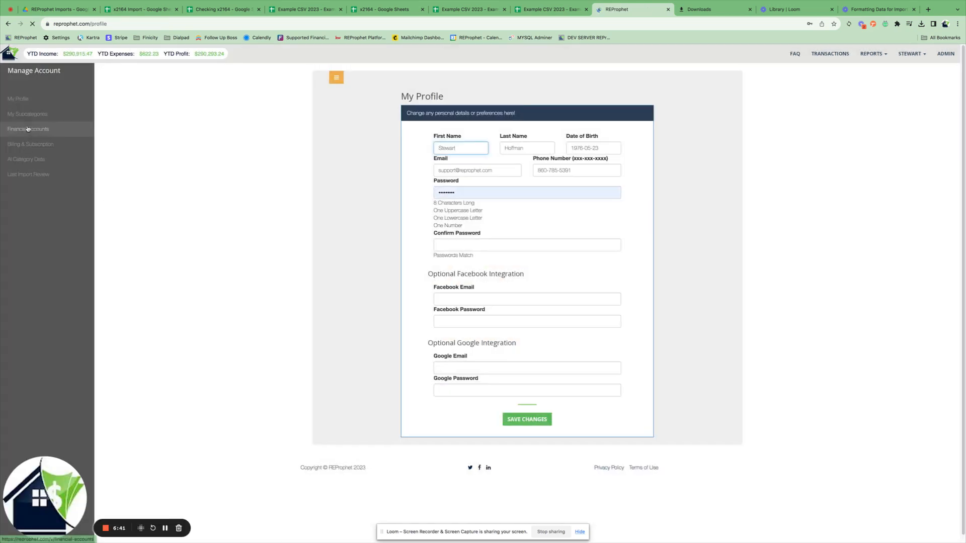
{"action": "left_click", "coordinate": [27, 129]}
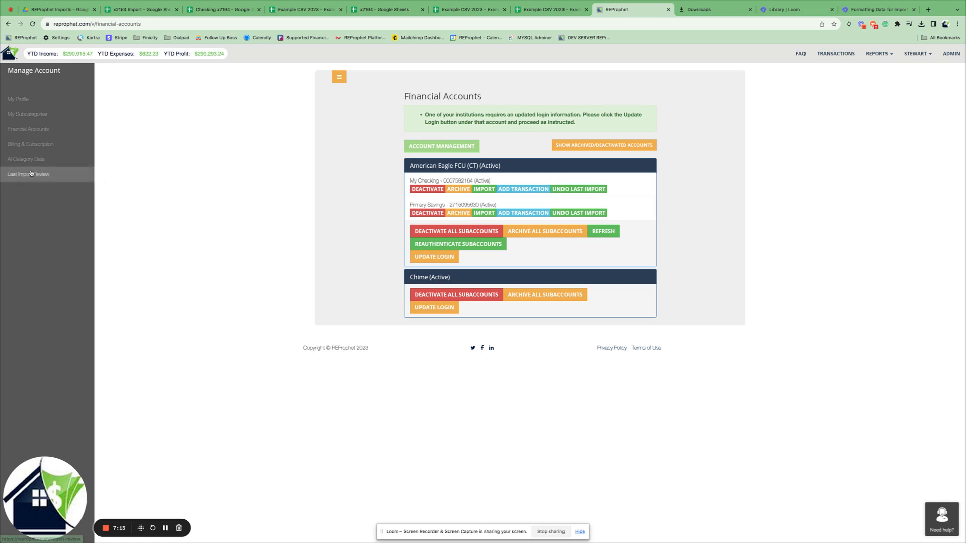
{"action": "left_click", "coordinate": [828, 55]}
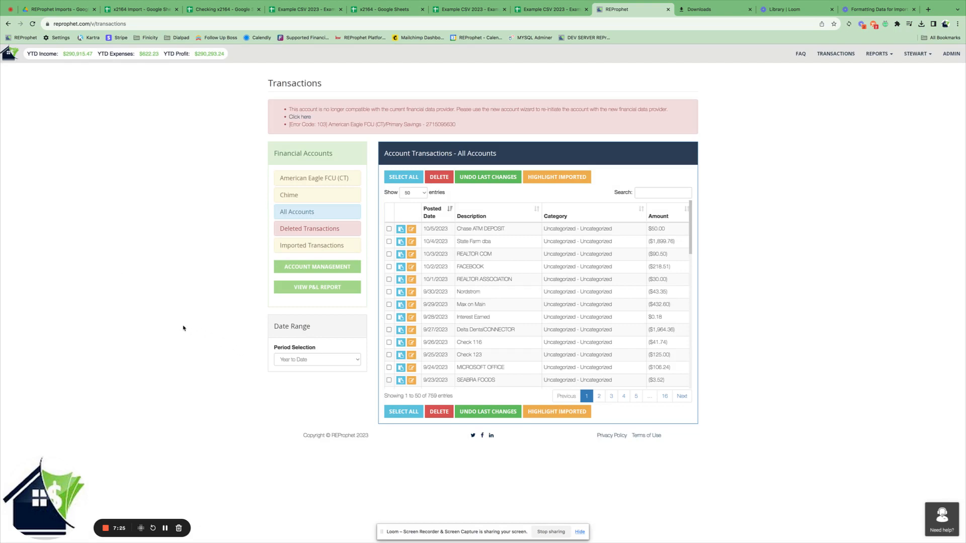
Step: Open the help widget, view the support ticket form and the phone contact, and close the widget
{"action": "left_click", "coordinate": [946, 523]}
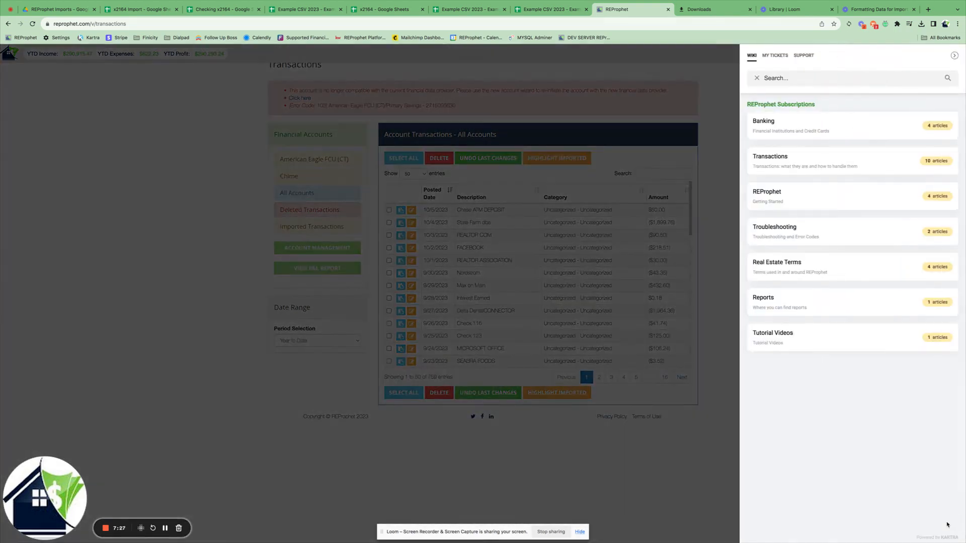
{"action": "left_click", "coordinate": [804, 56]}
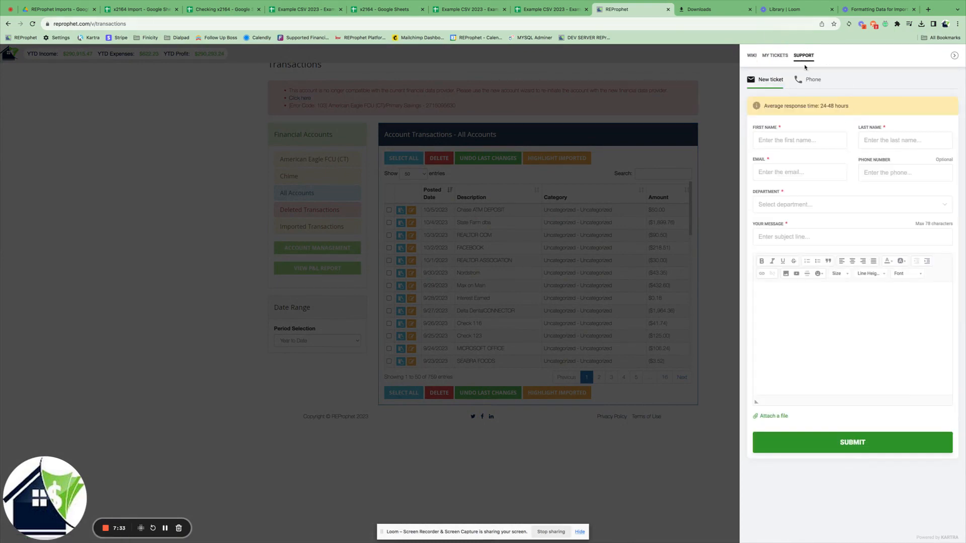
{"action": "left_click", "coordinate": [808, 81]}
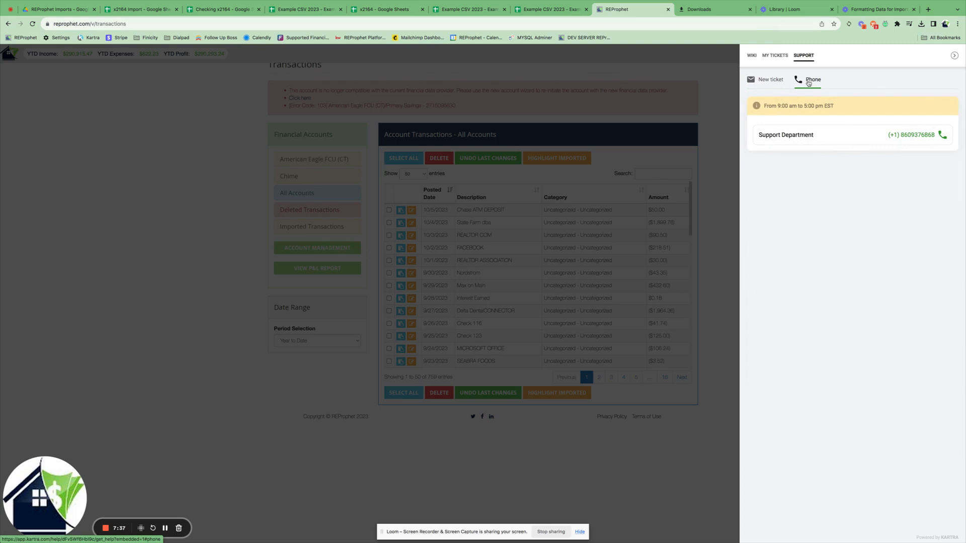
{"action": "left_click", "coordinate": [954, 55]}
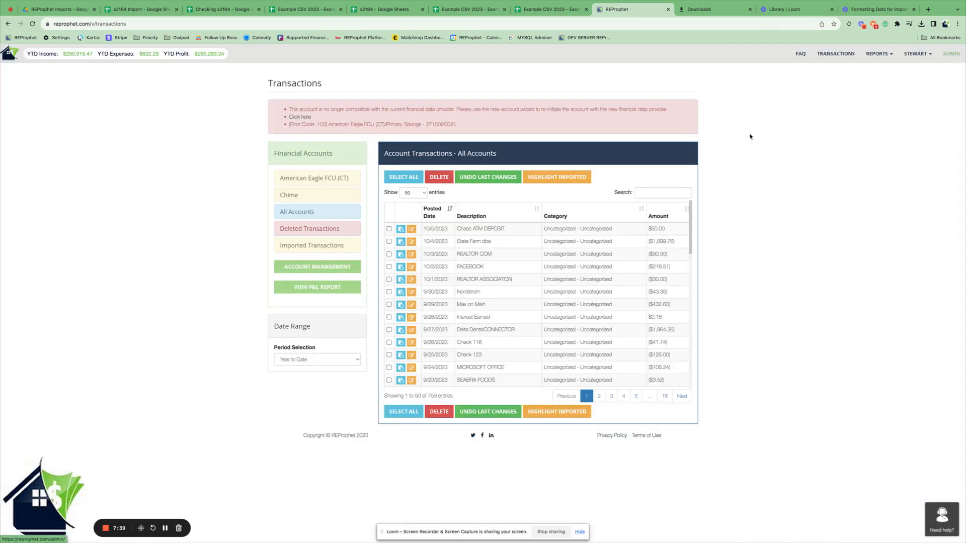